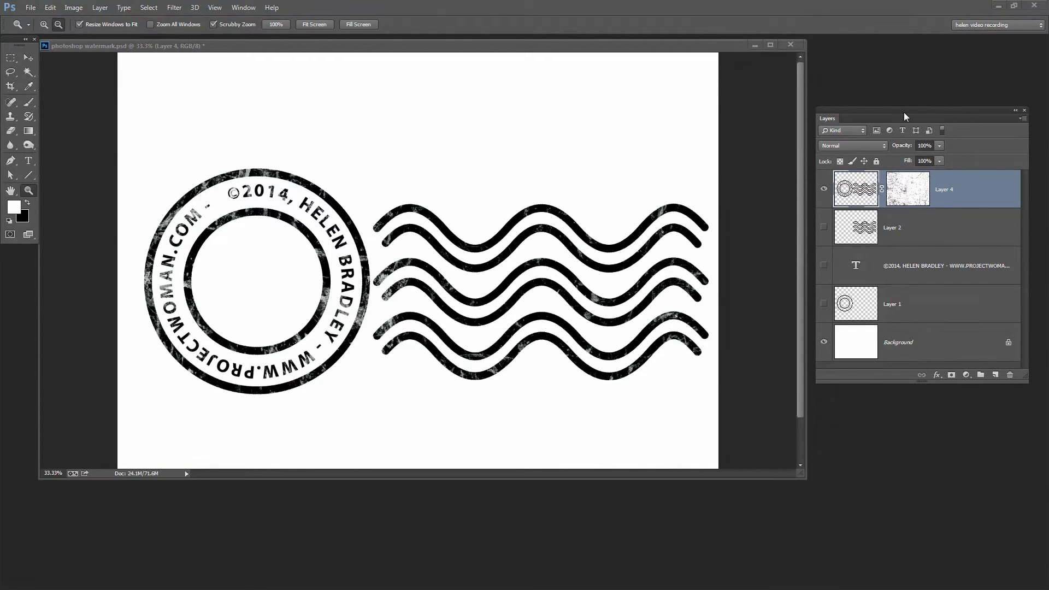
Hide the white Background layer so only Layer 4's stamp artwork shows on transparency.
drag(893, 109, 732, 131)
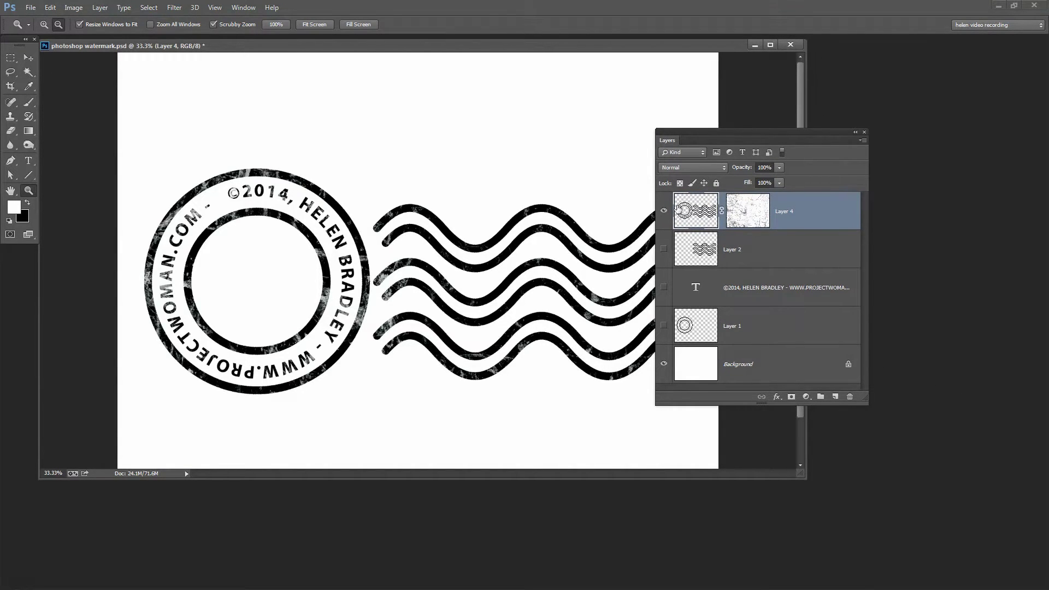
click(663, 211)
click(663, 211)
click(664, 363)
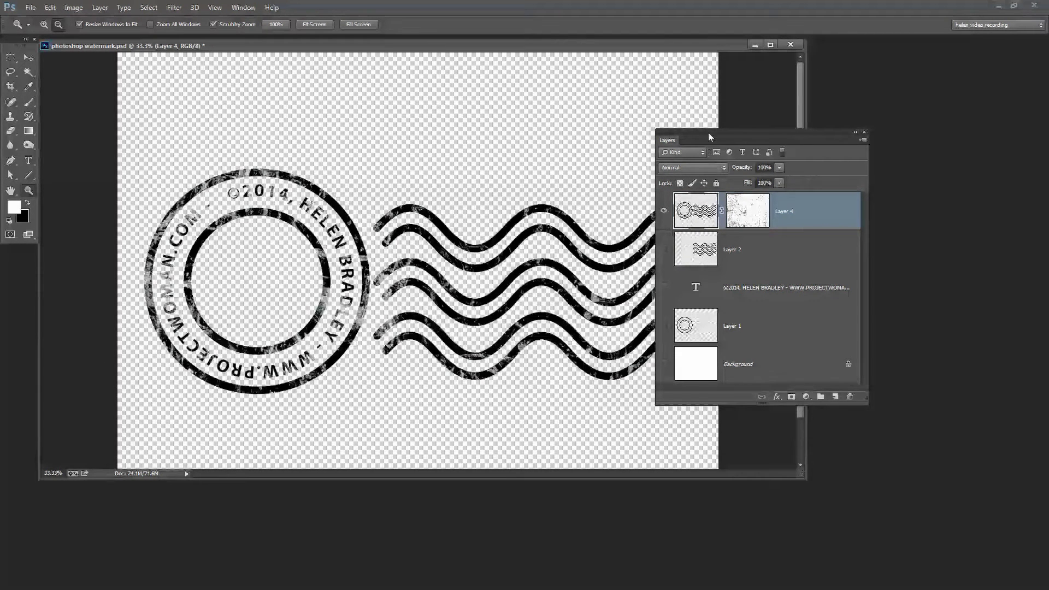
drag(708, 133, 813, 190)
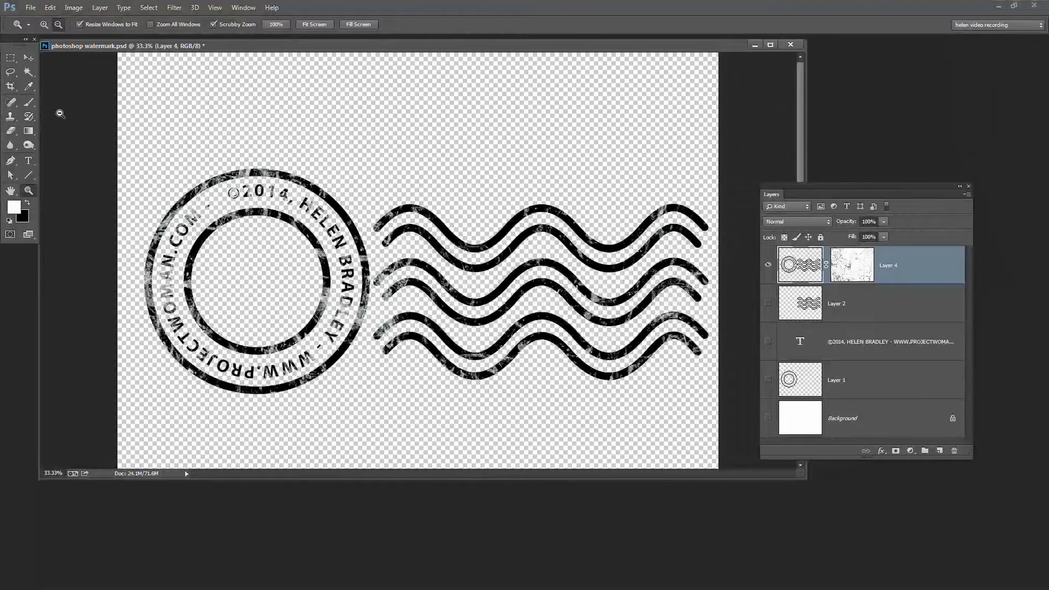
Crop the canvas tightly around the stamp and wave artwork.
key(c)
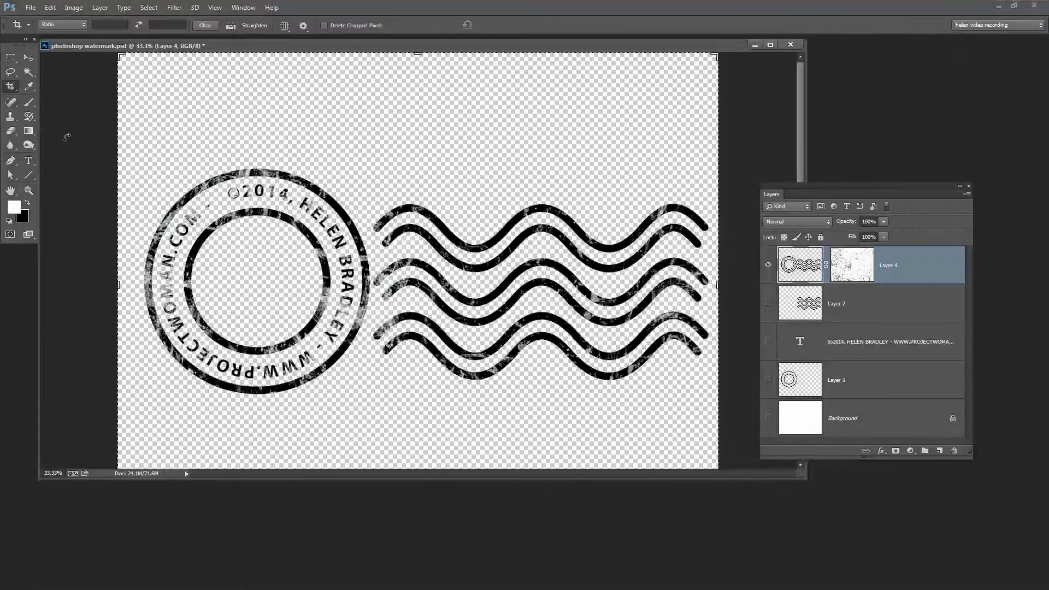
drag(131, 152, 728, 411)
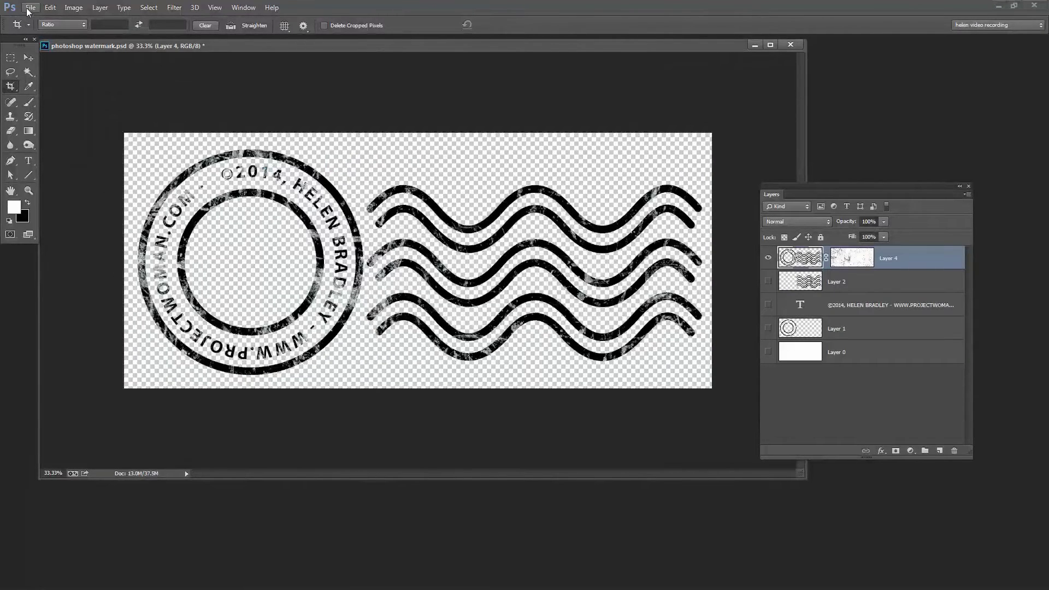
click(30, 8)
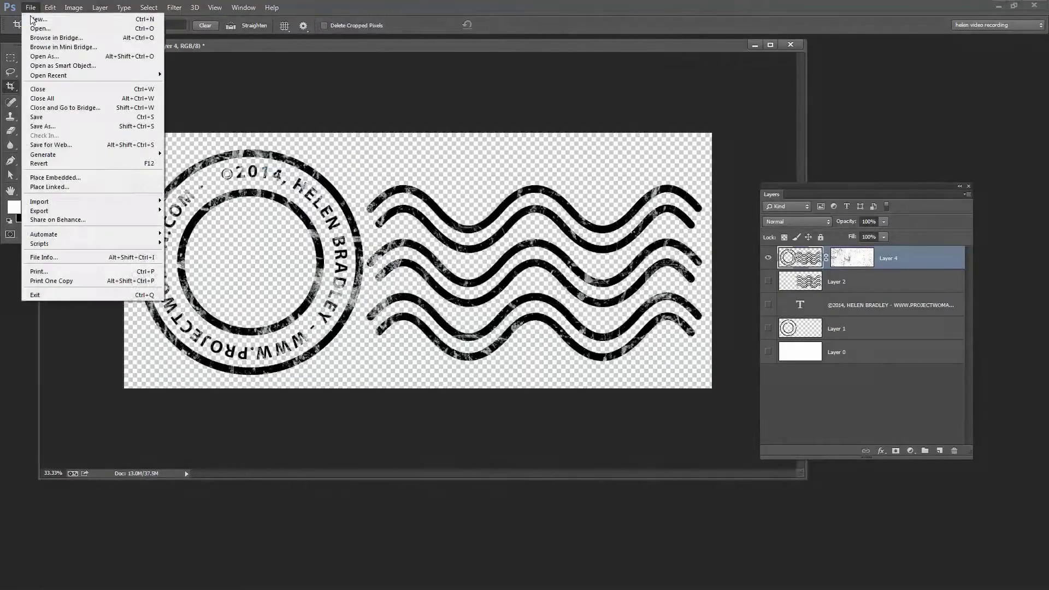
Save the cropped artwork as a PNG named 'hb_black' in My Pictures.
click(45, 126)
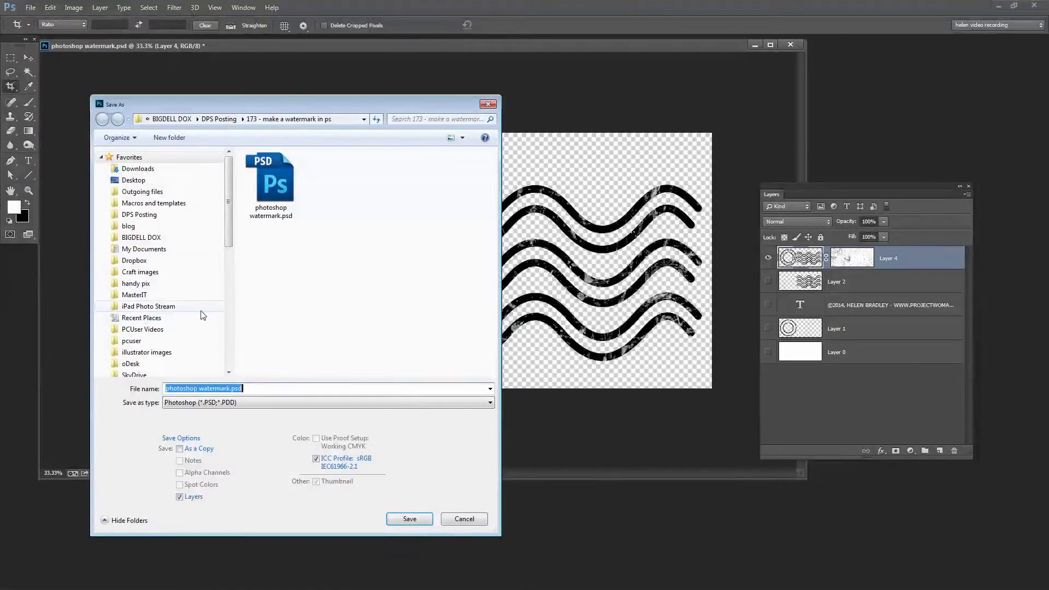
scroll(218, 360, down, 10)
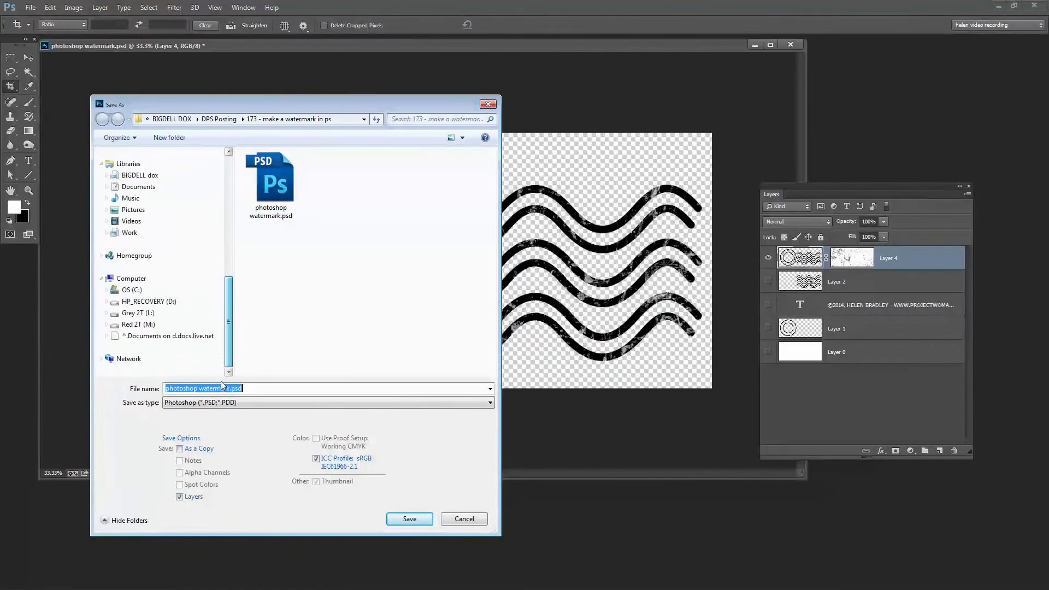
click(120, 211)
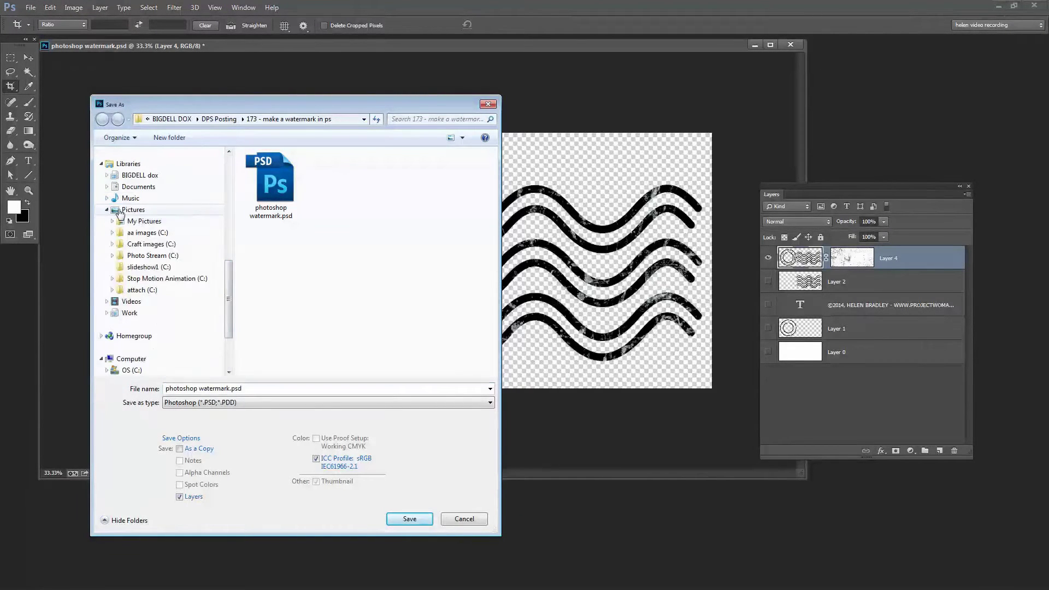
click(133, 221)
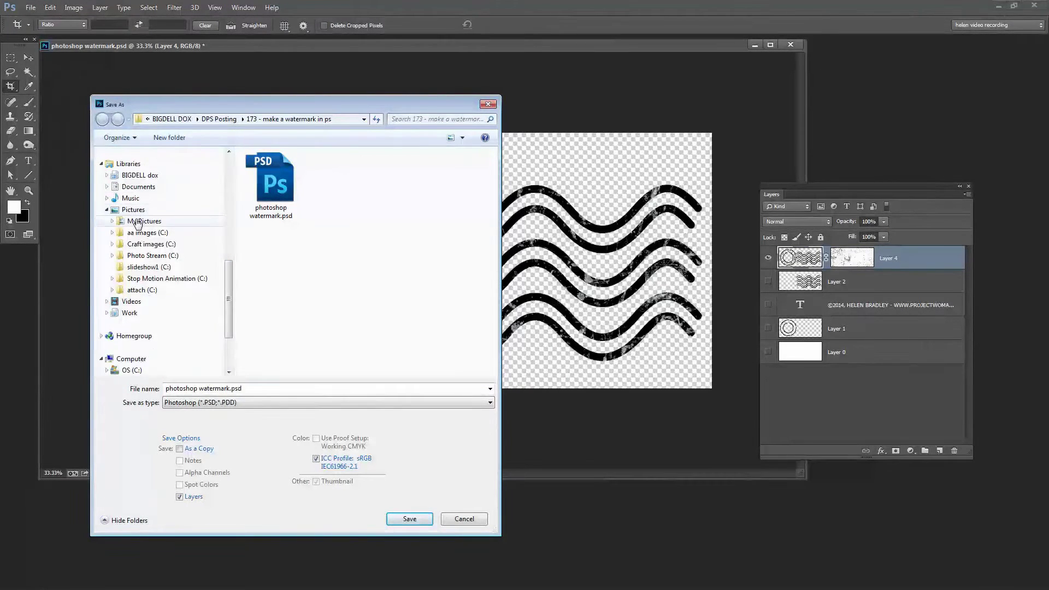
click(249, 399)
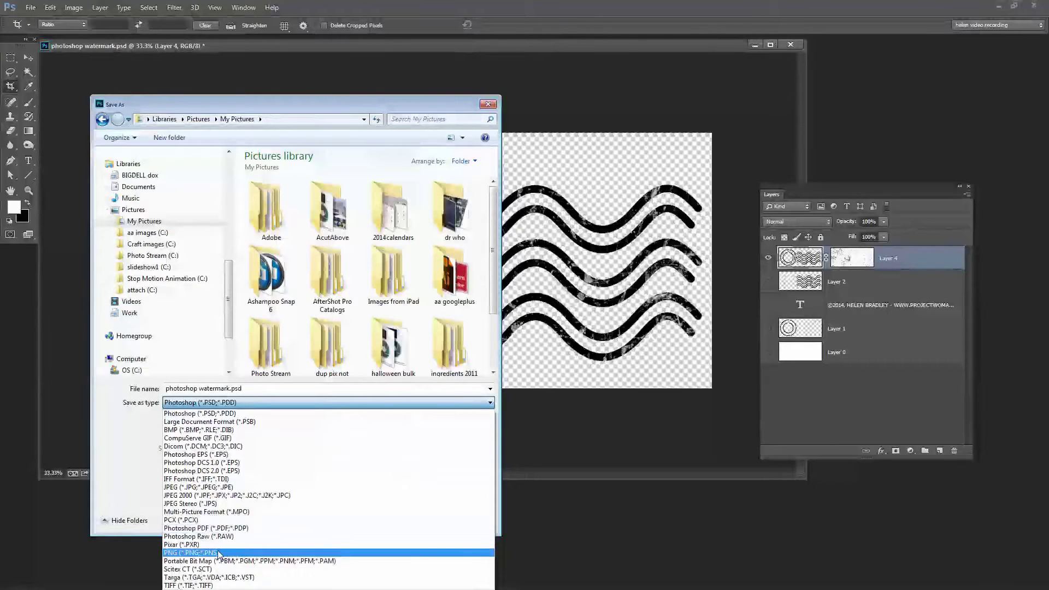
click(217, 554)
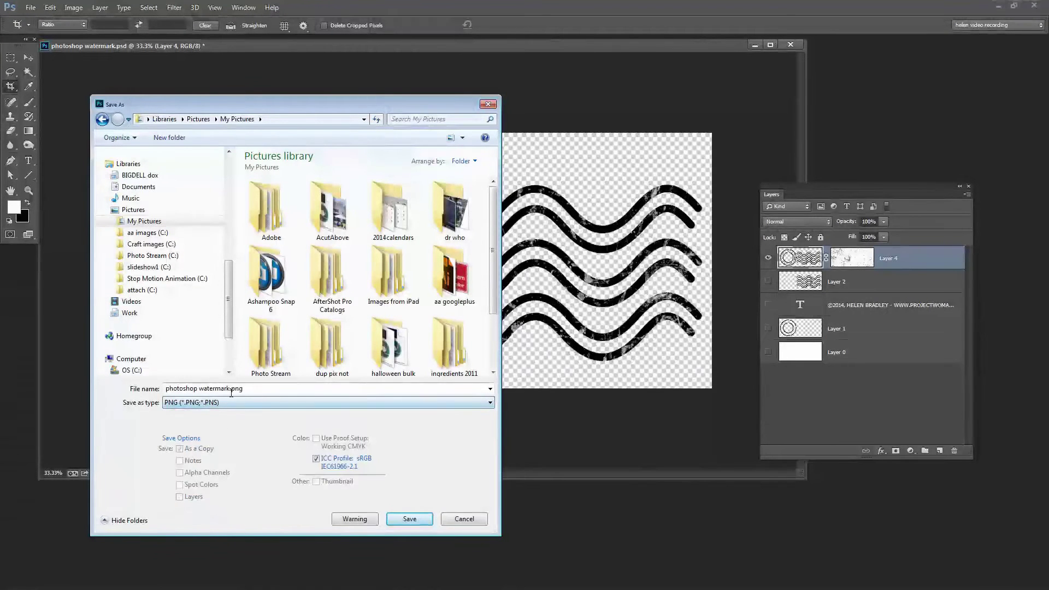
drag(242, 390, 143, 388)
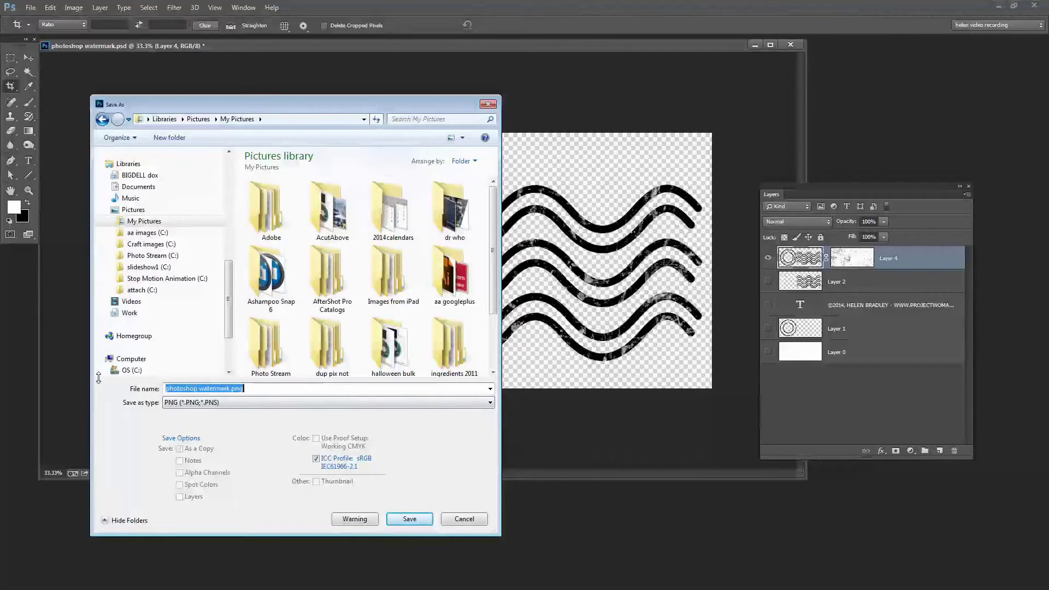
text(hb_black)
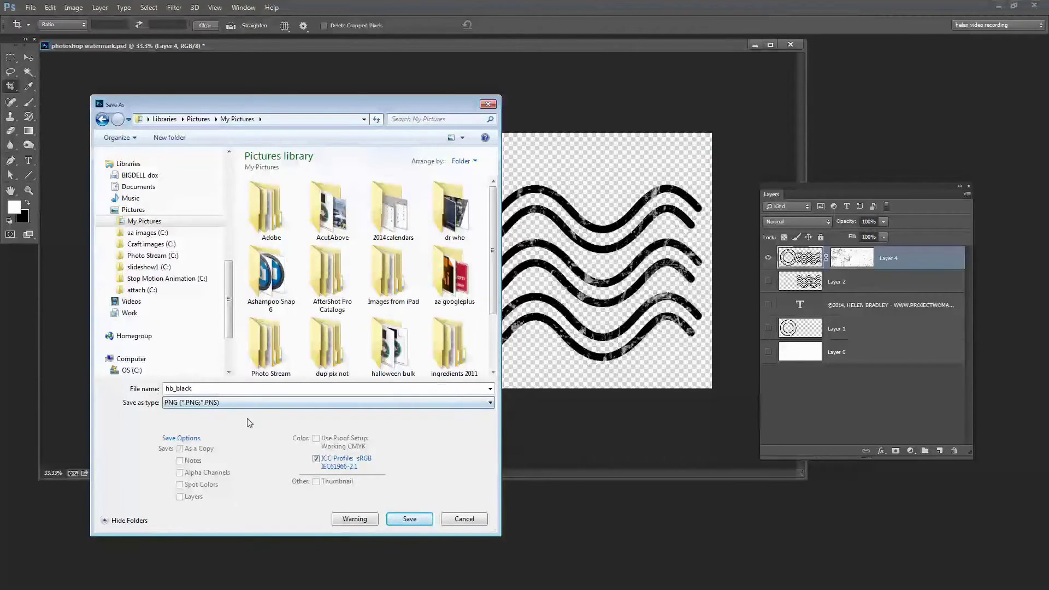
click(409, 519)
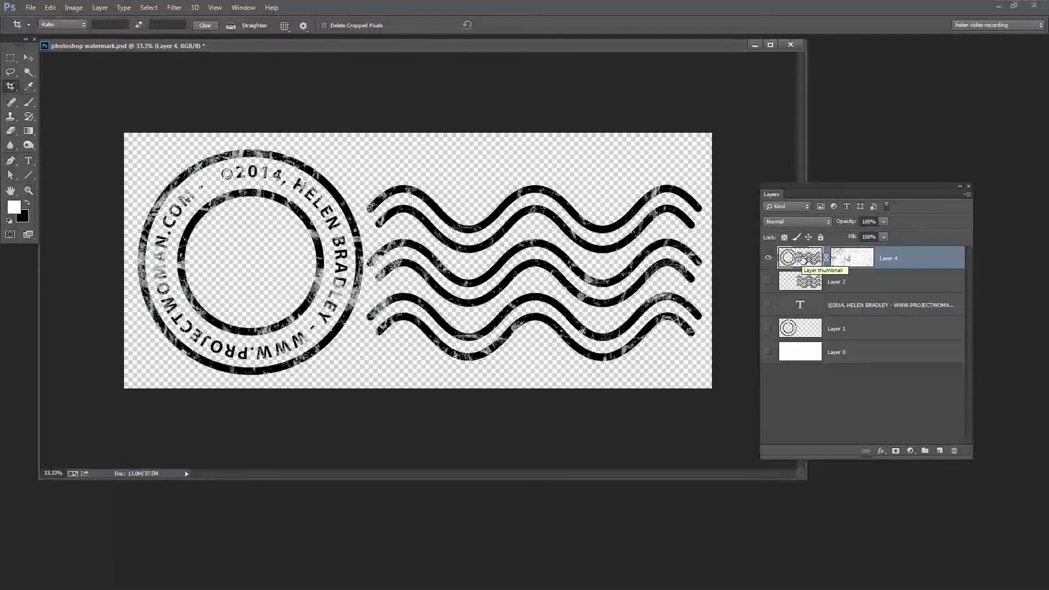
Invert Layer 4 with Ctrl+I so the black stamp and waves turn white.
key(ctrl+i)
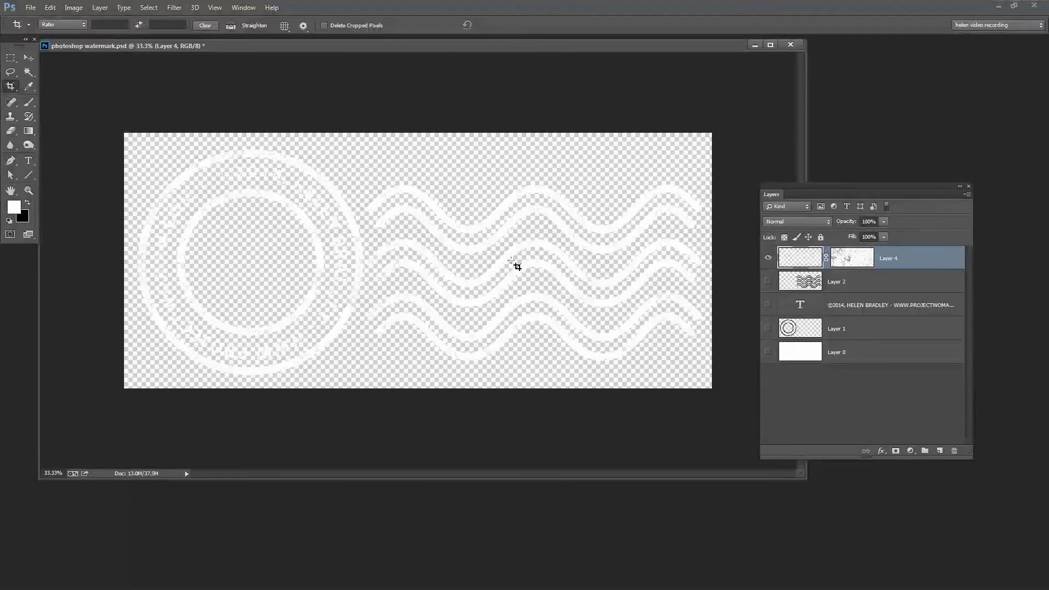
Save the white stamp as PNG 'hb-white' in Pictures, then close the document keeping changes.
click(31, 8)
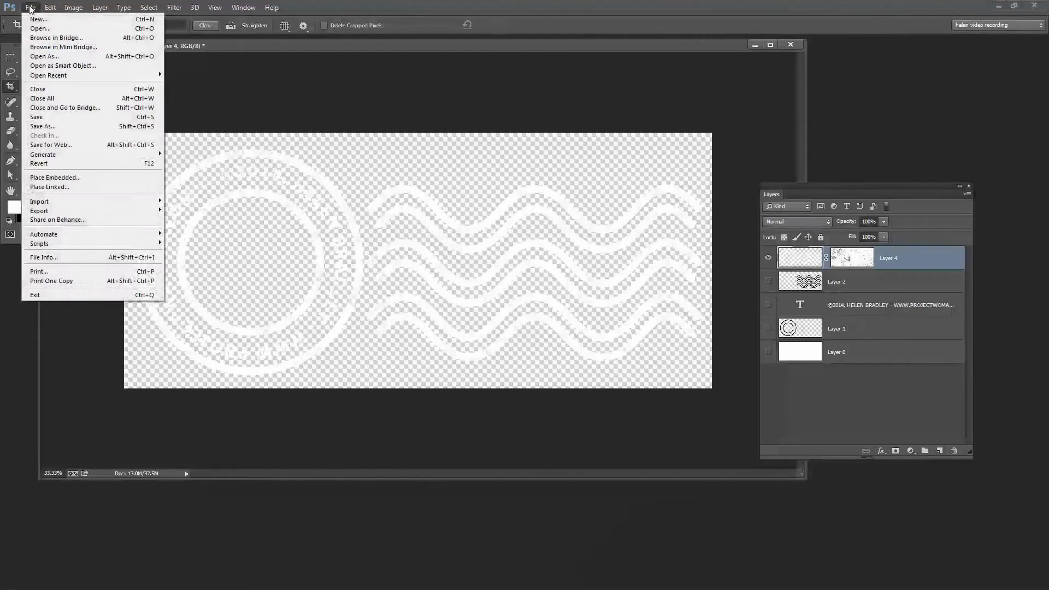
click(79, 127)
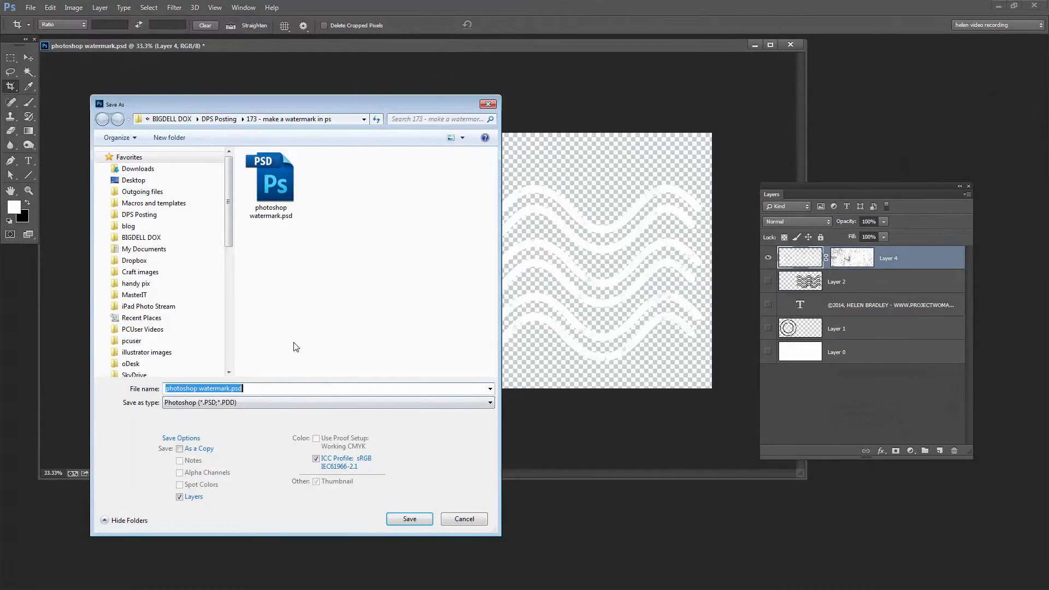
drag(231, 232, 228, 339)
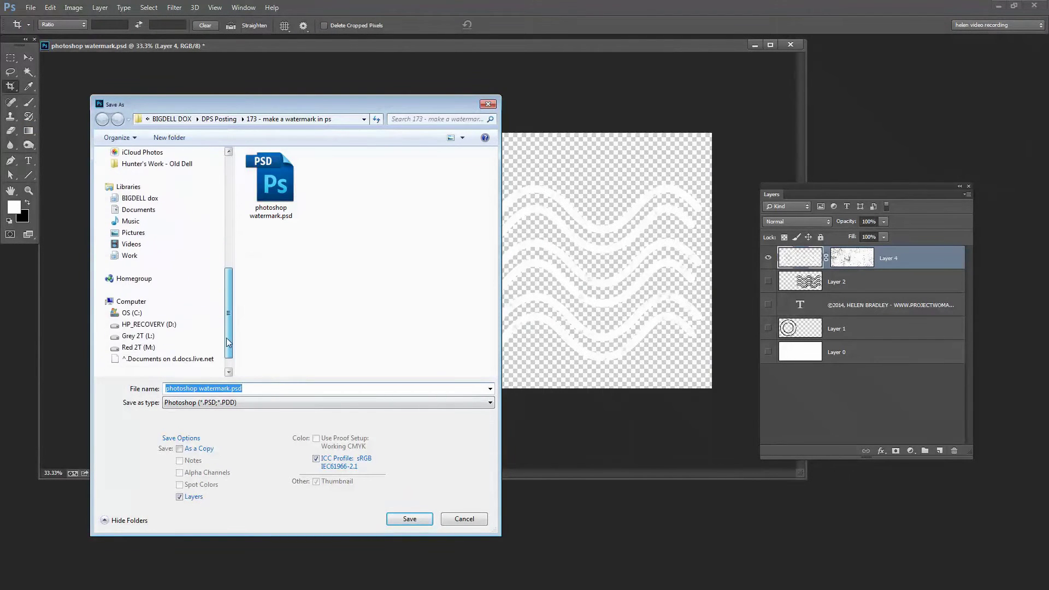
click(131, 244)
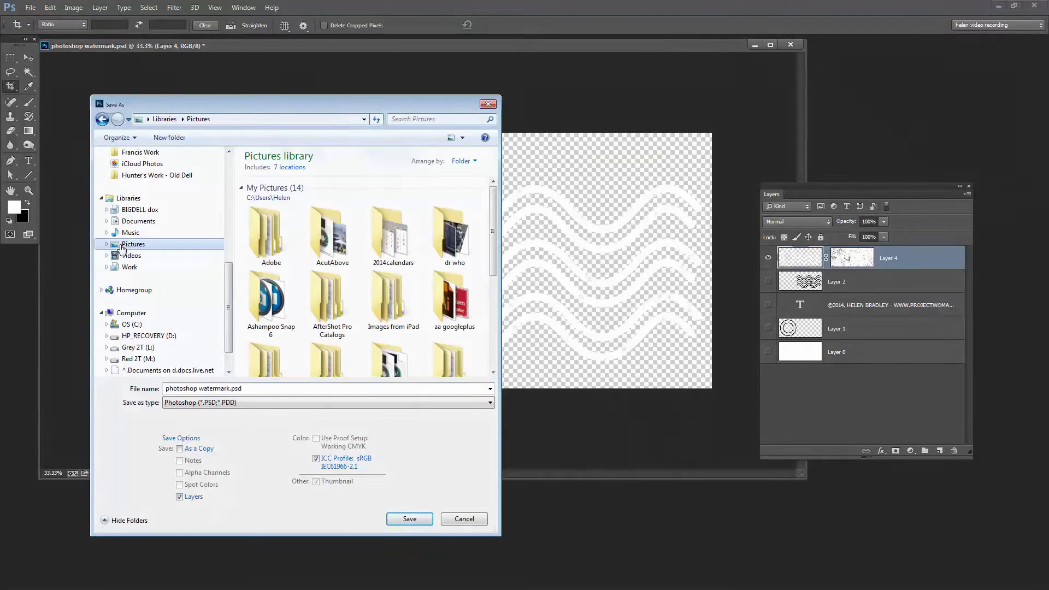
triple_click(254, 392)
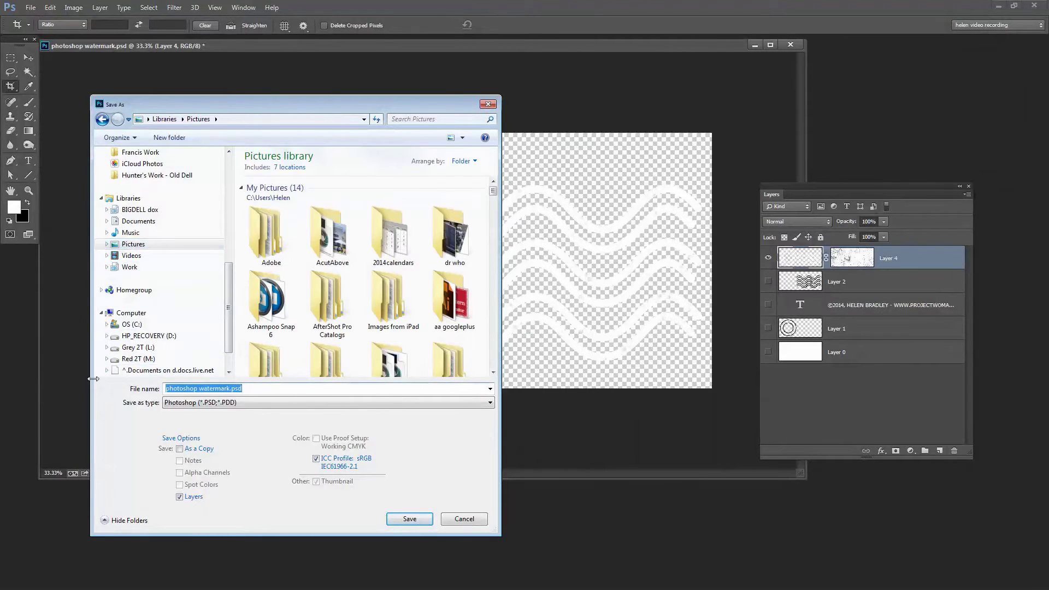
text(hb-)
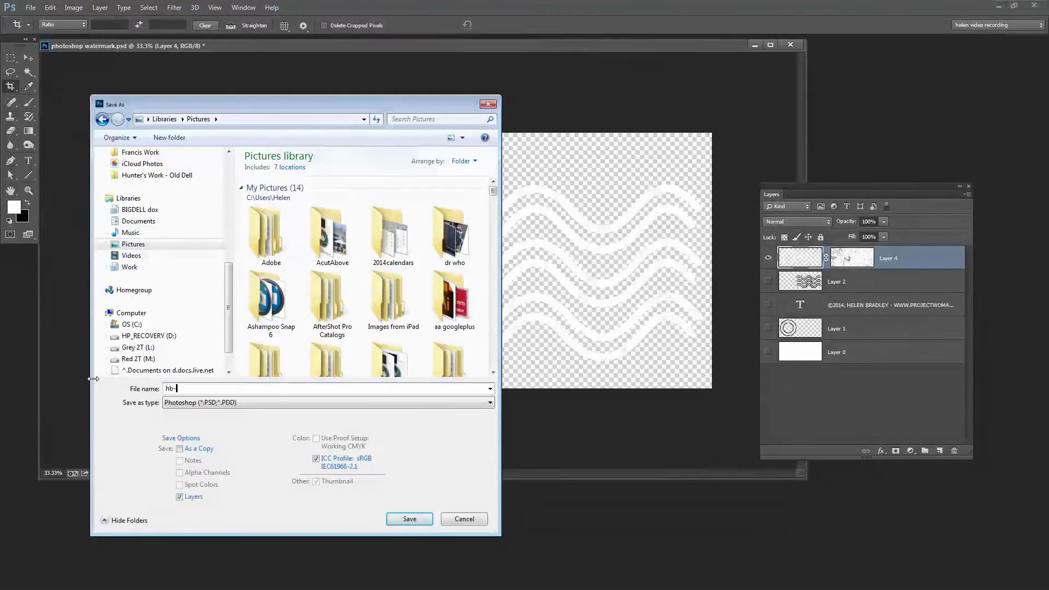
text(wh)
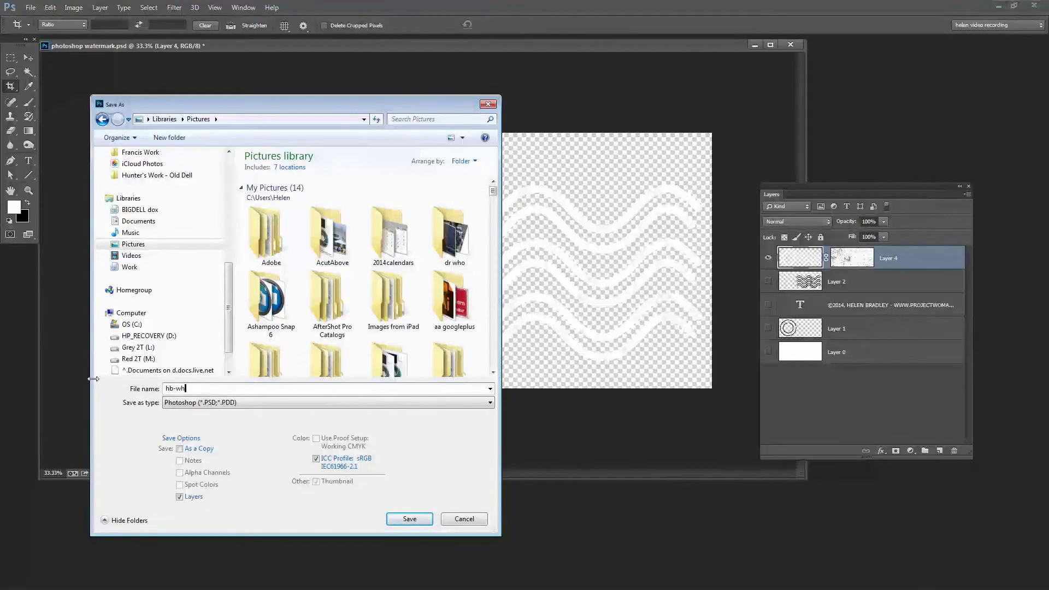
text(ite)
click(246, 406)
click(290, 553)
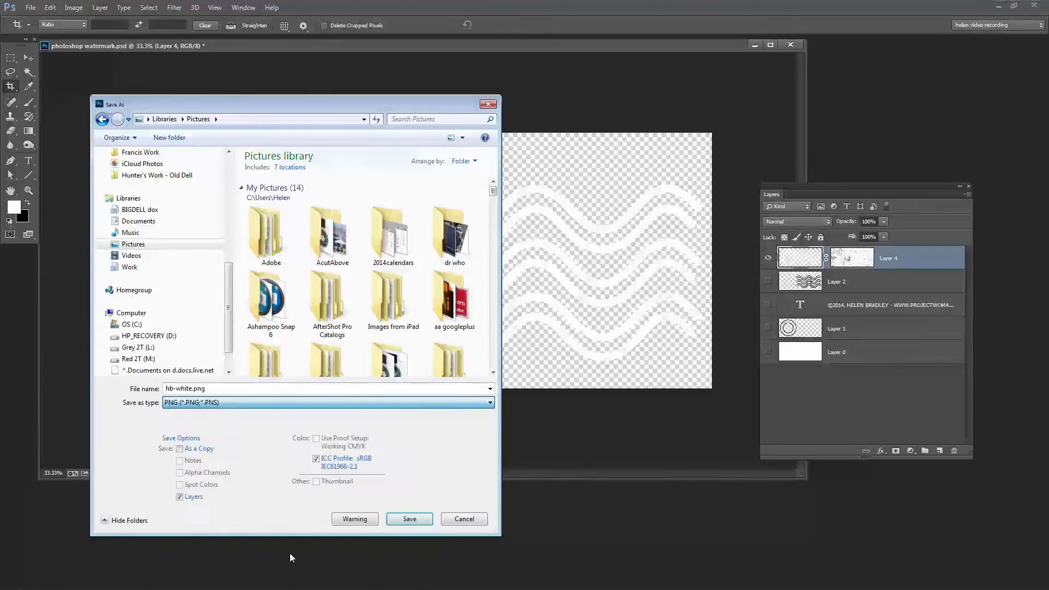
click(408, 519)
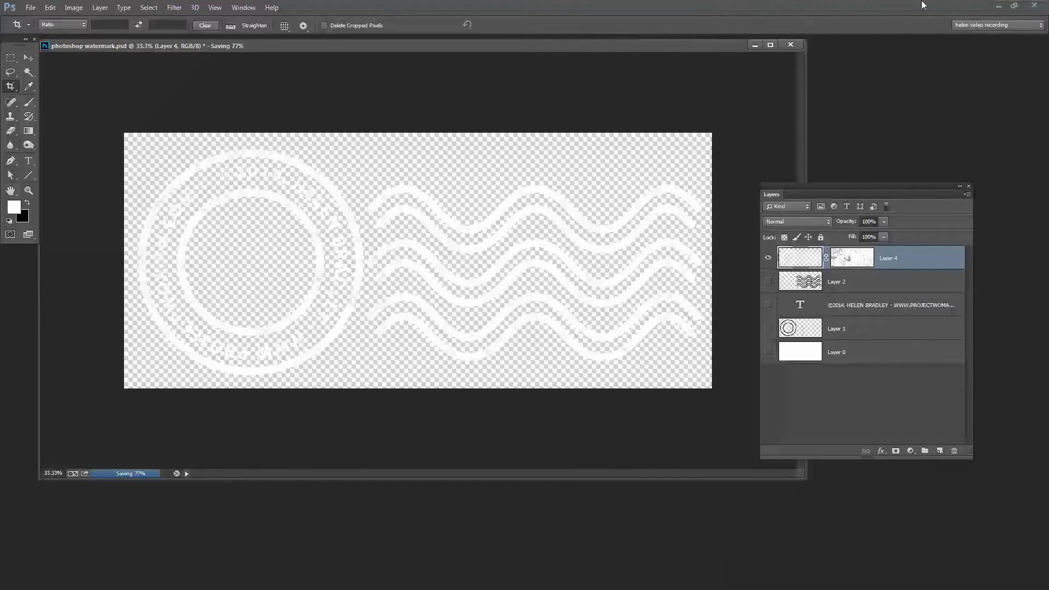
click(791, 45)
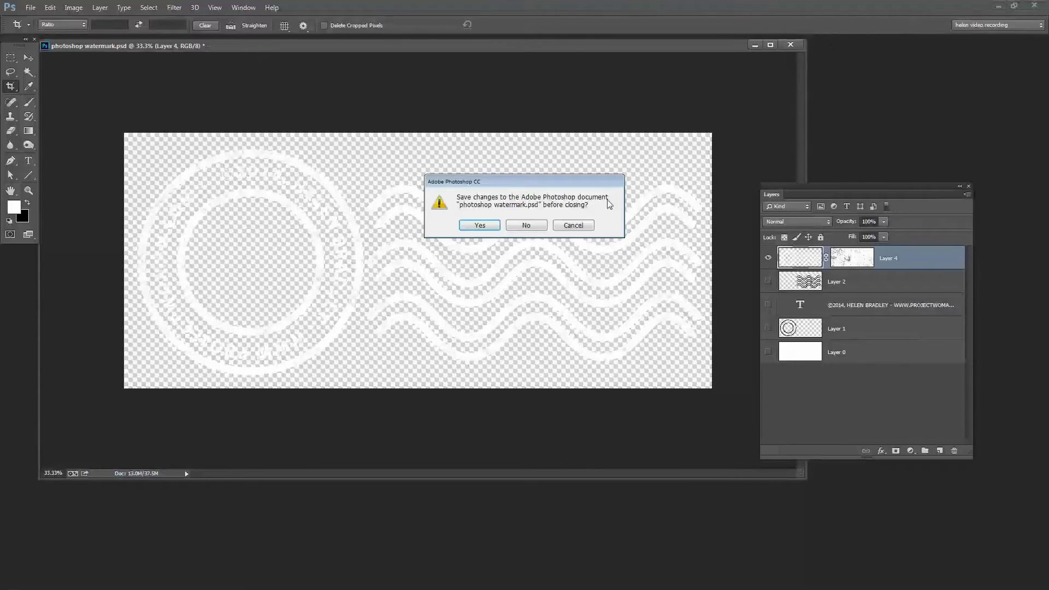
click(480, 225)
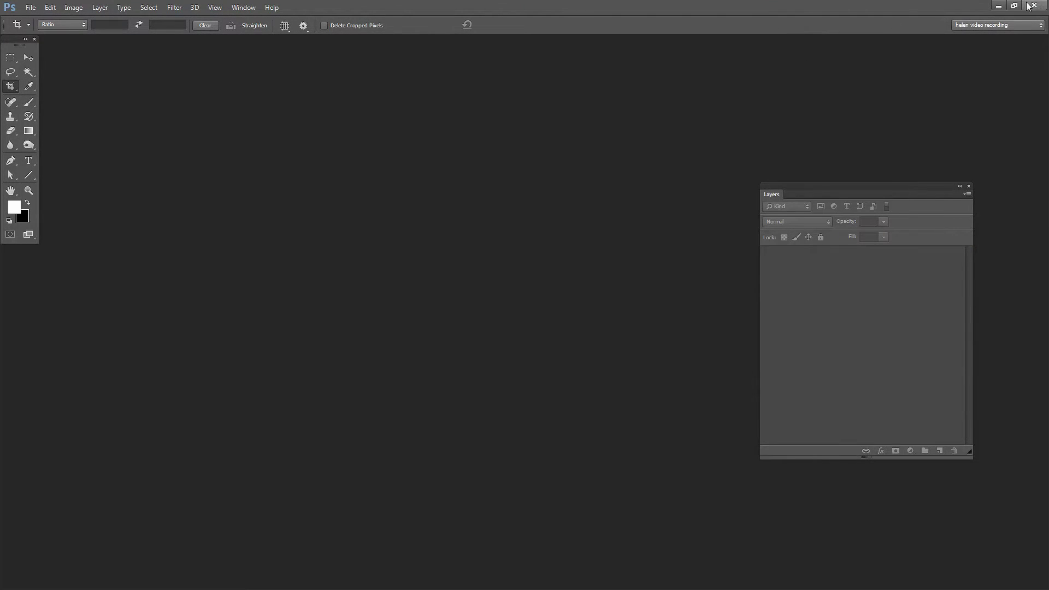
Quit Photoshop, return to Lightroom's Print April 22 layout and enable Watermarking in the Page panel.
click(1034, 5)
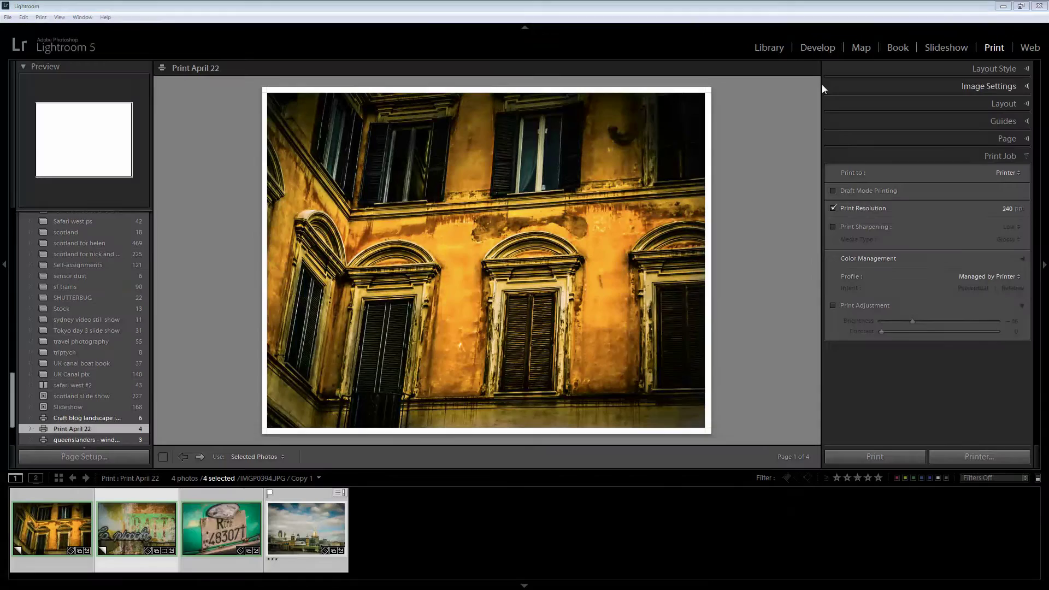
key(e)
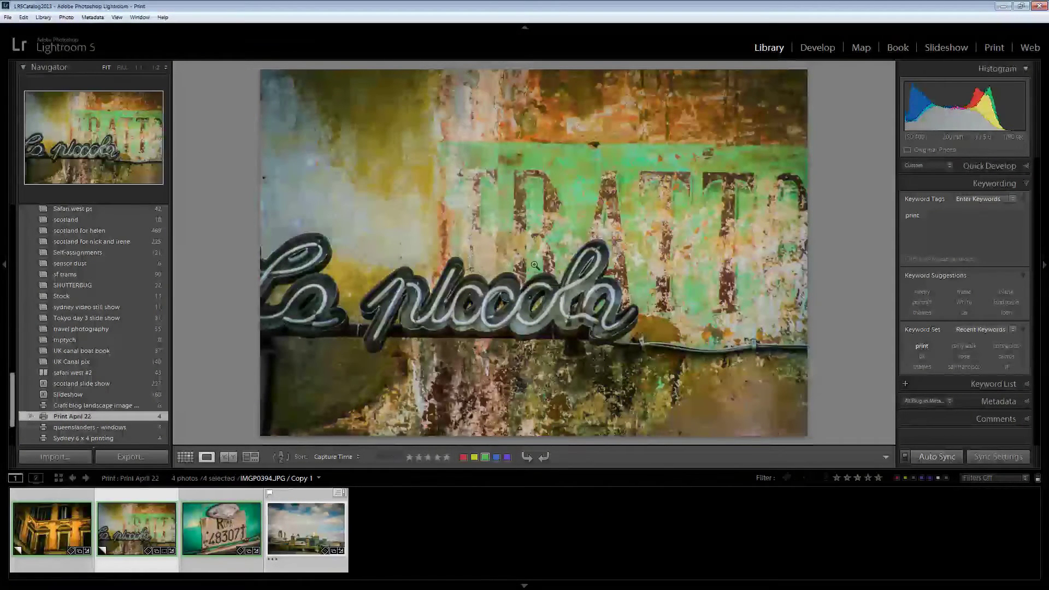
click(992, 47)
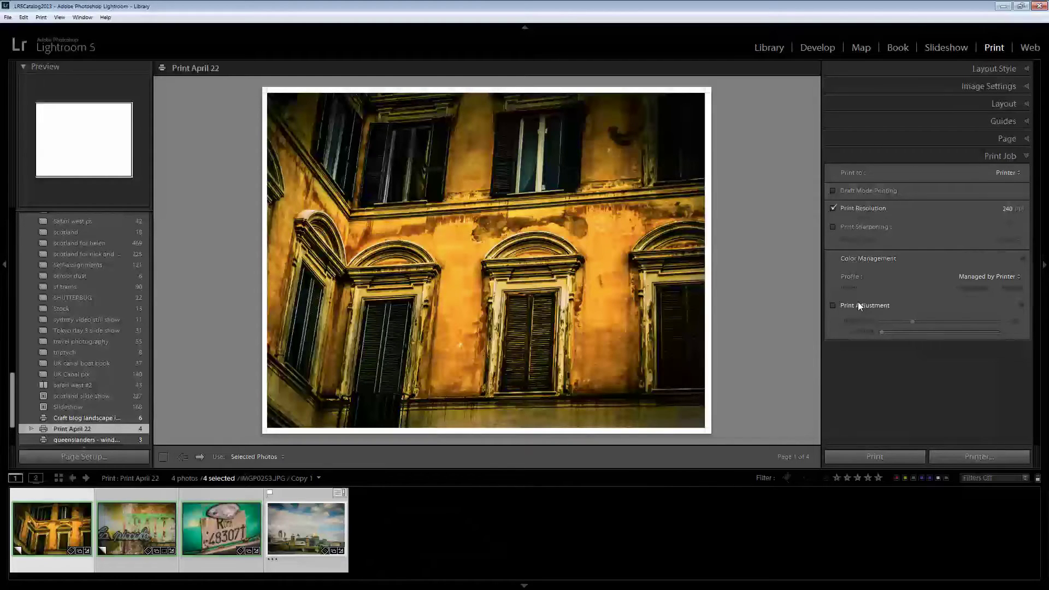
click(1026, 140)
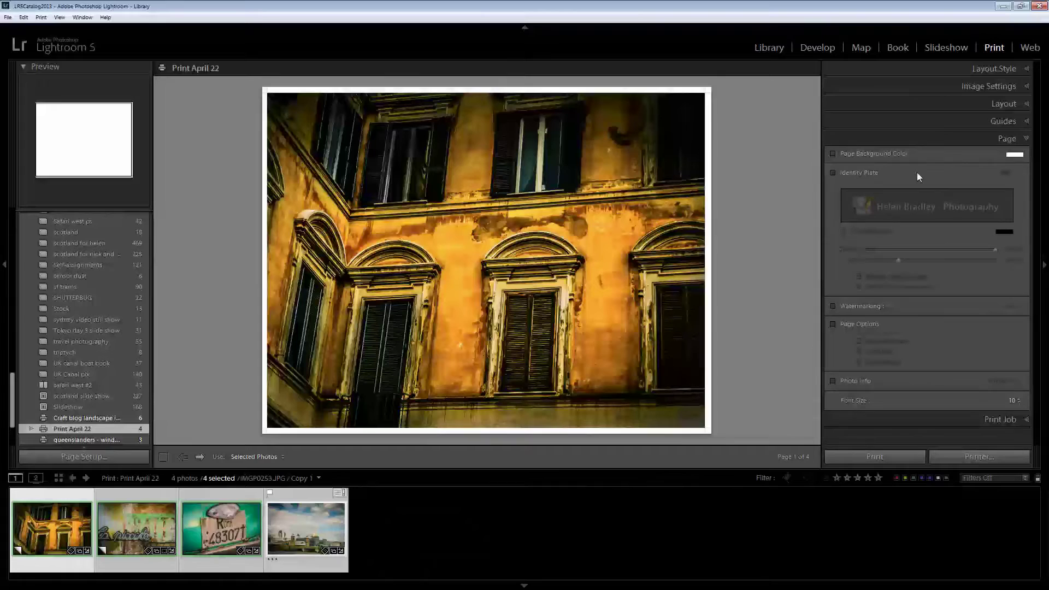
click(832, 306)
Choose Edit Watermarks from the Watermarking dropdown and move the Watermark Editor to the centre.
click(1005, 305)
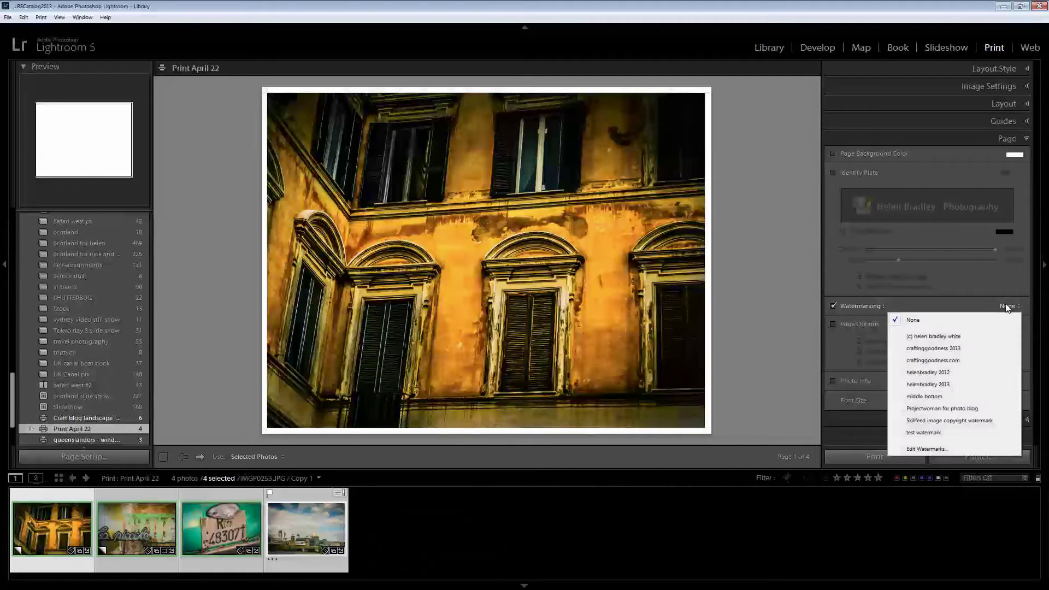
click(917, 450)
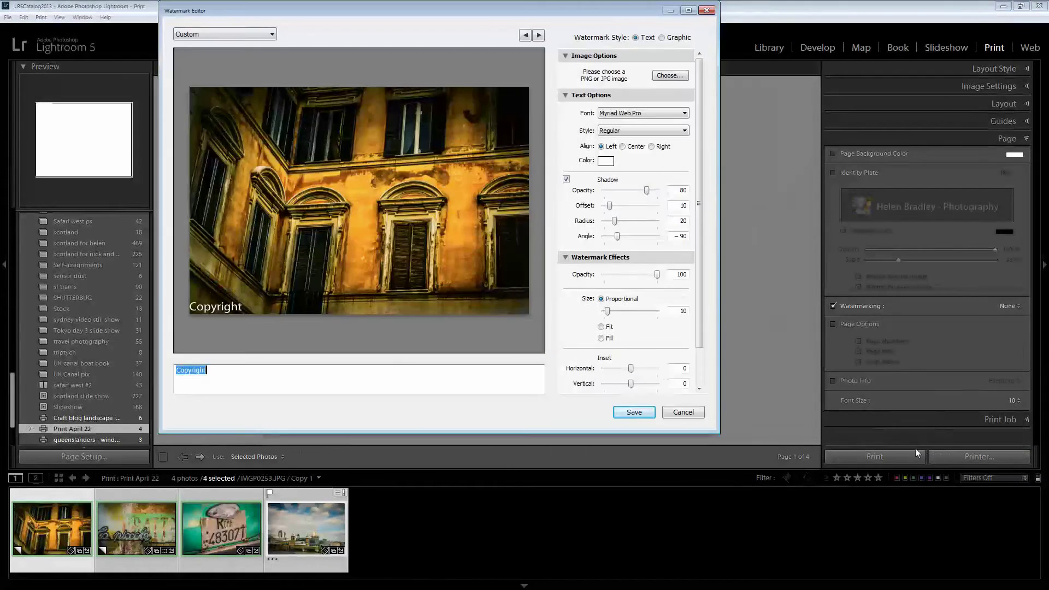
drag(388, 15, 434, 87)
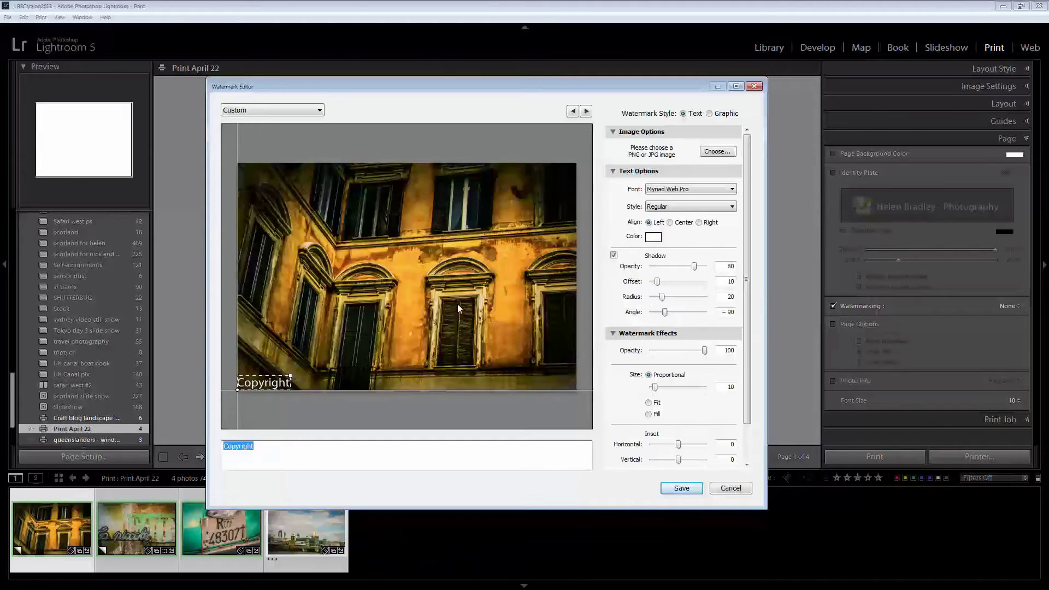
Switch the watermark style to Graphic and load hb-white.png from the Pictures library.
click(709, 114)
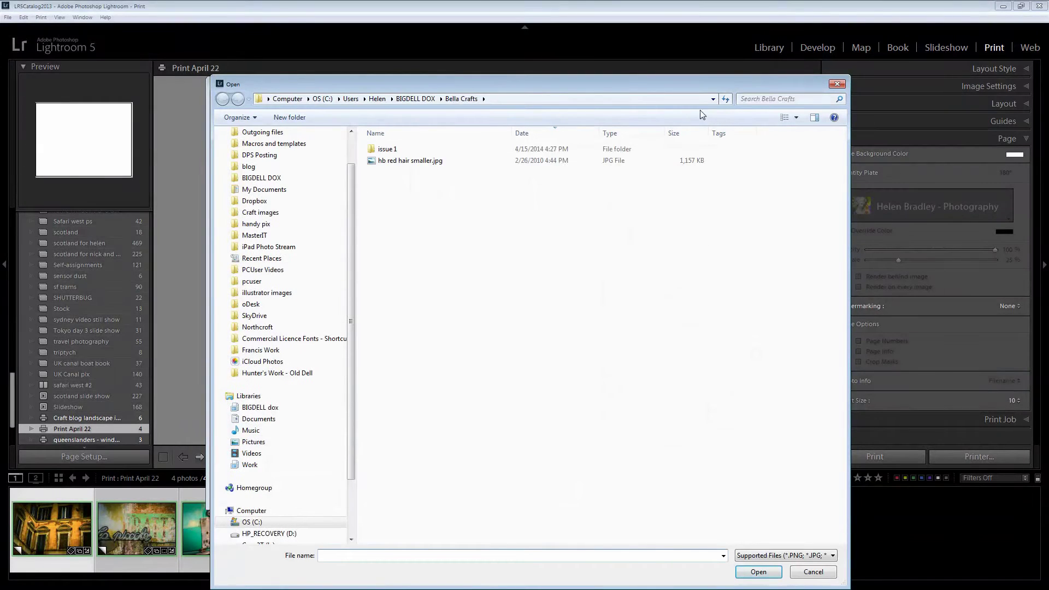
click(244, 441)
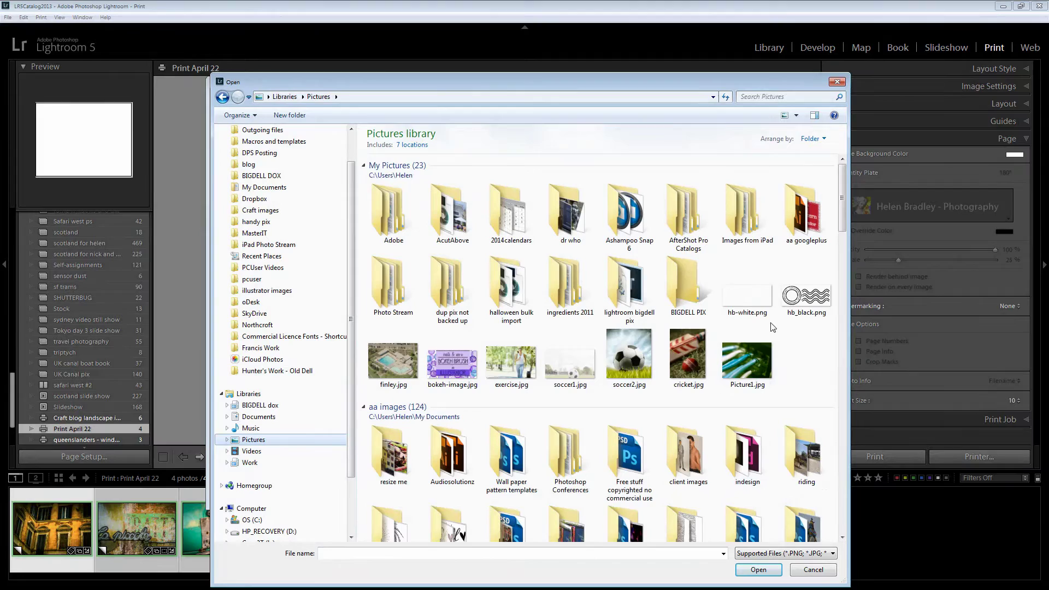
click(743, 297)
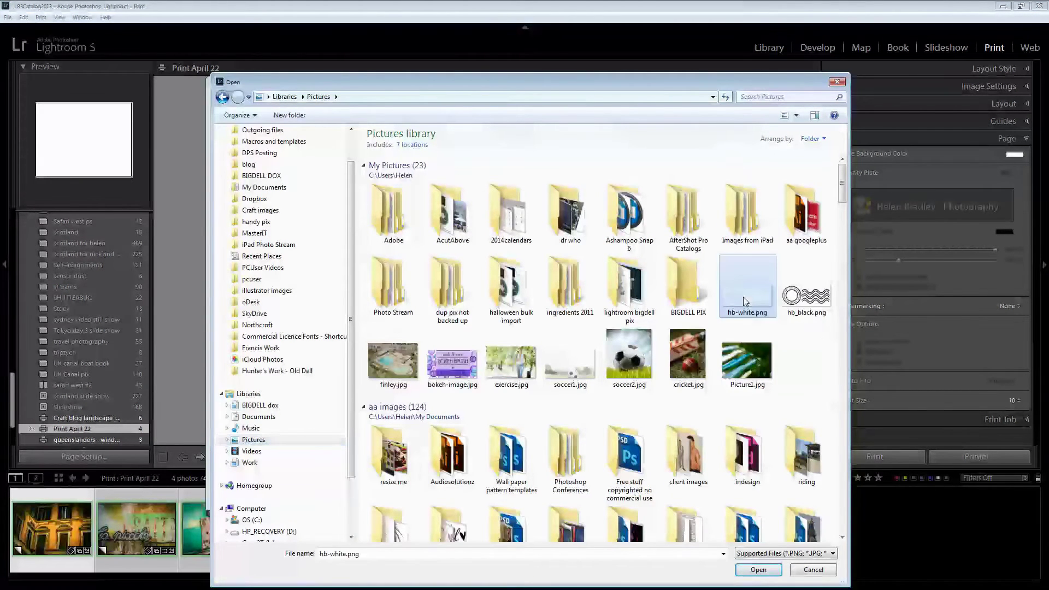
click(757, 570)
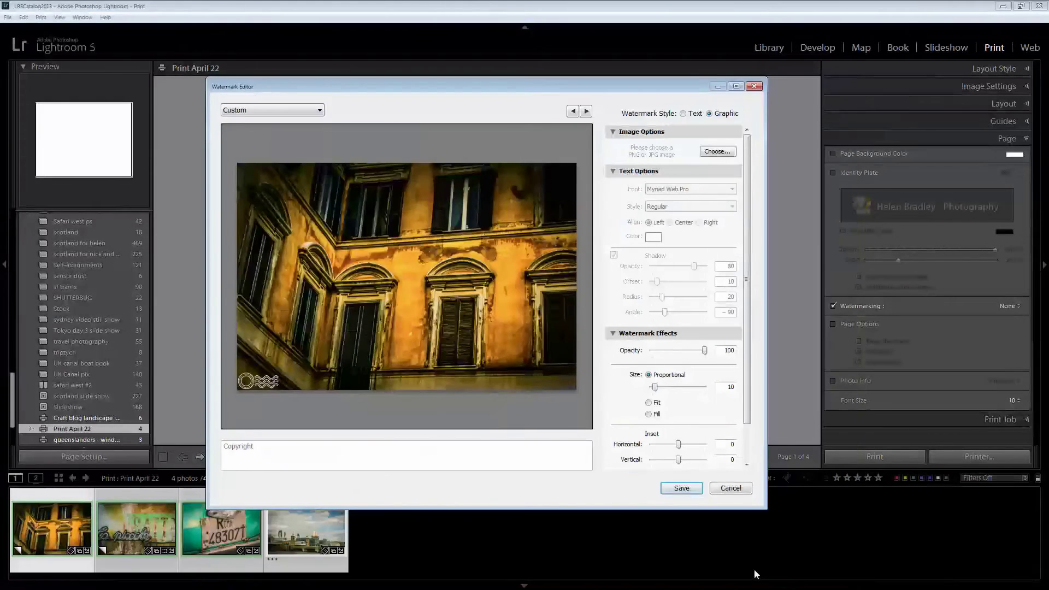
Enlarge the stamp watermark to size 42, anchor it bottom-left and inset it 2 horizontally and vertically.
mouse_move(259, 386)
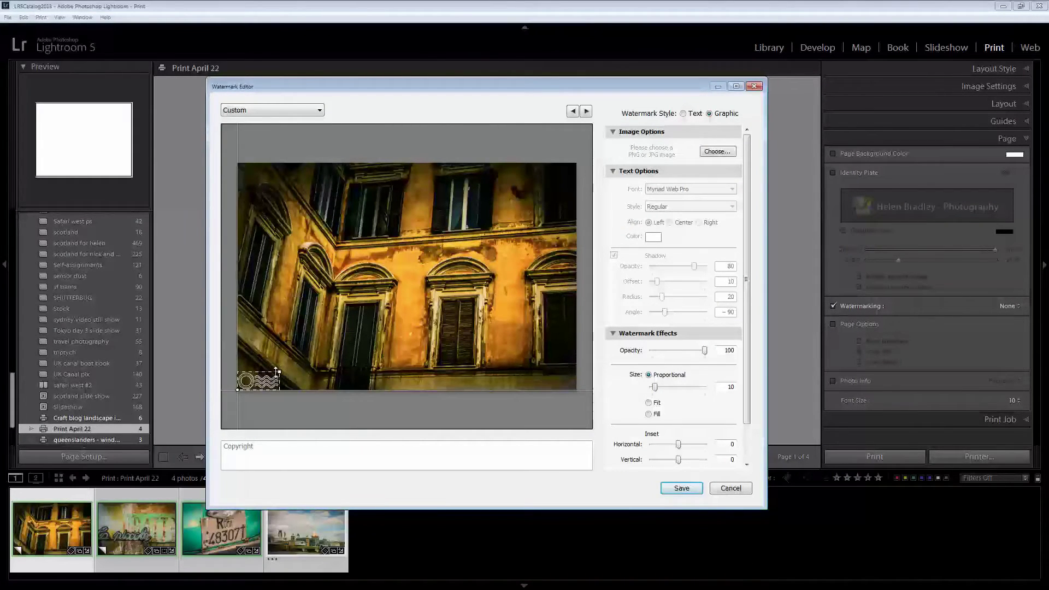
drag(278, 373, 410, 306)
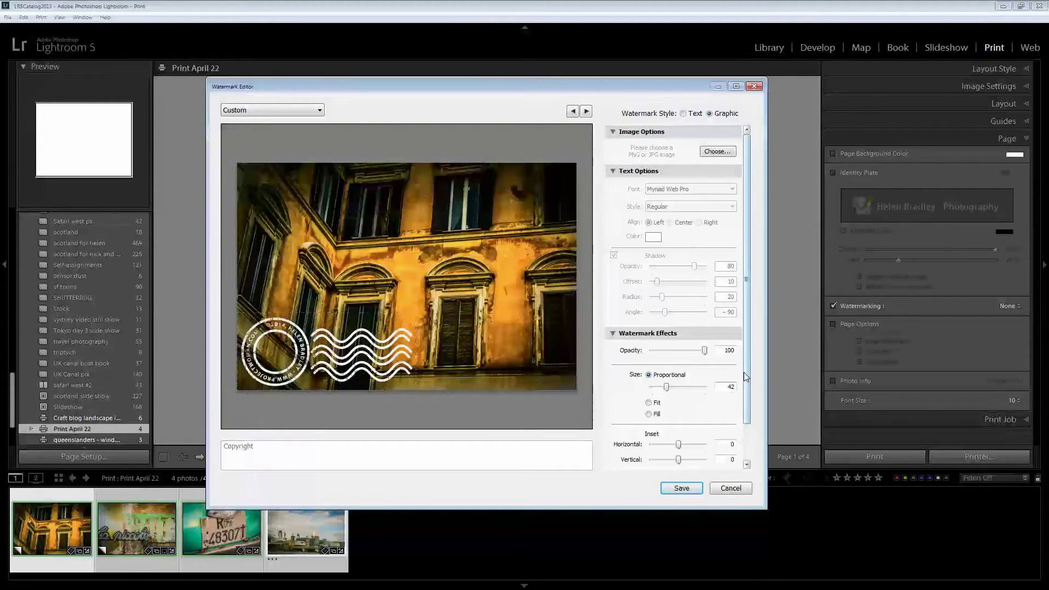
drag(745, 372, 748, 426)
click(648, 459)
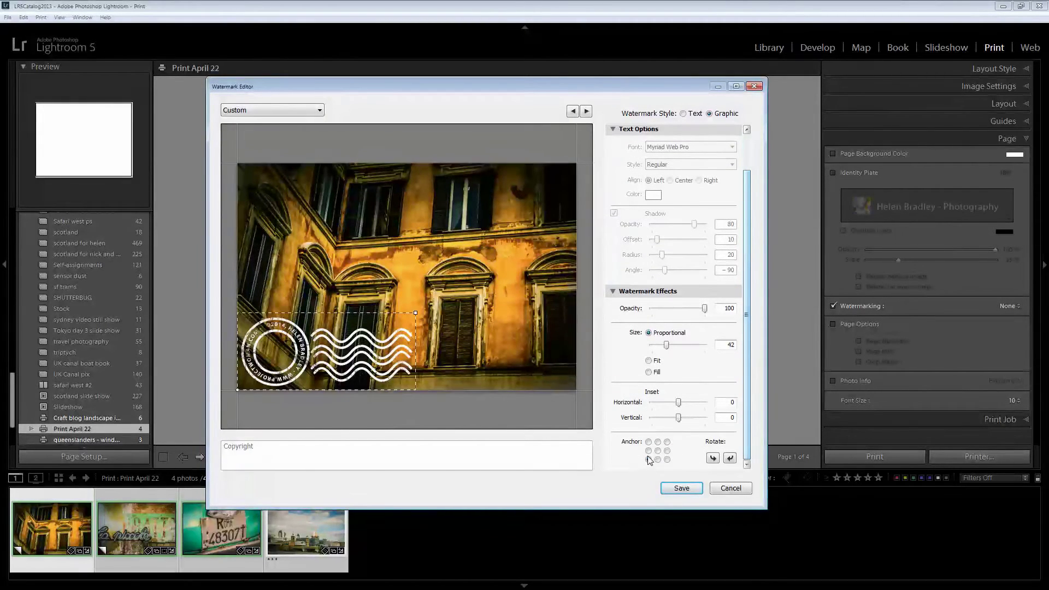
click(657, 451)
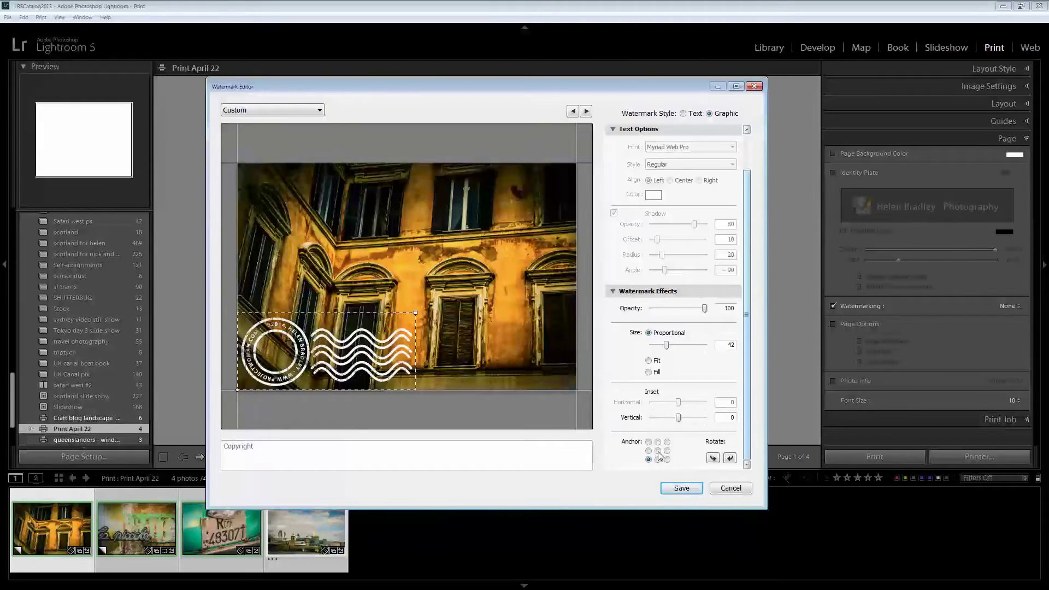
click(648, 441)
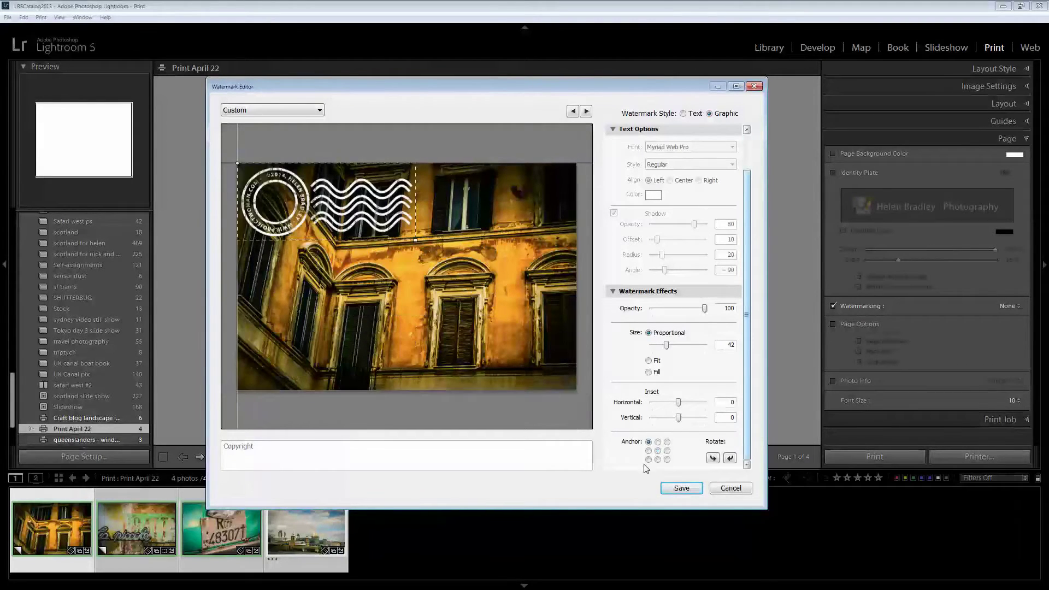
click(648, 459)
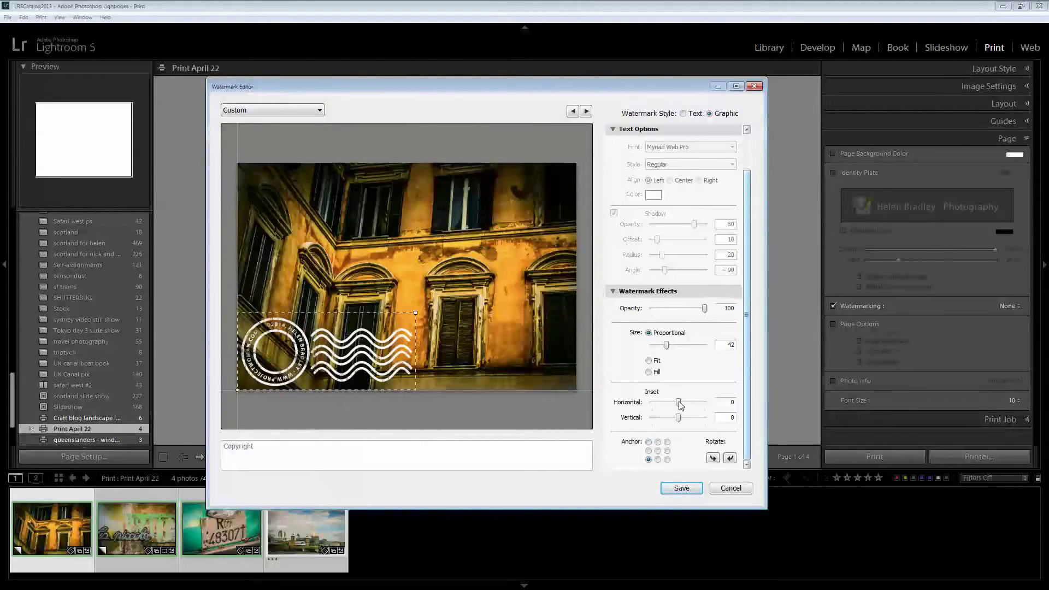
mouse_move(679, 404)
mouse_down()
mouse_move(689, 408)
mouse_move(683, 421)
mouse_move(684, 409)
mouse_up()
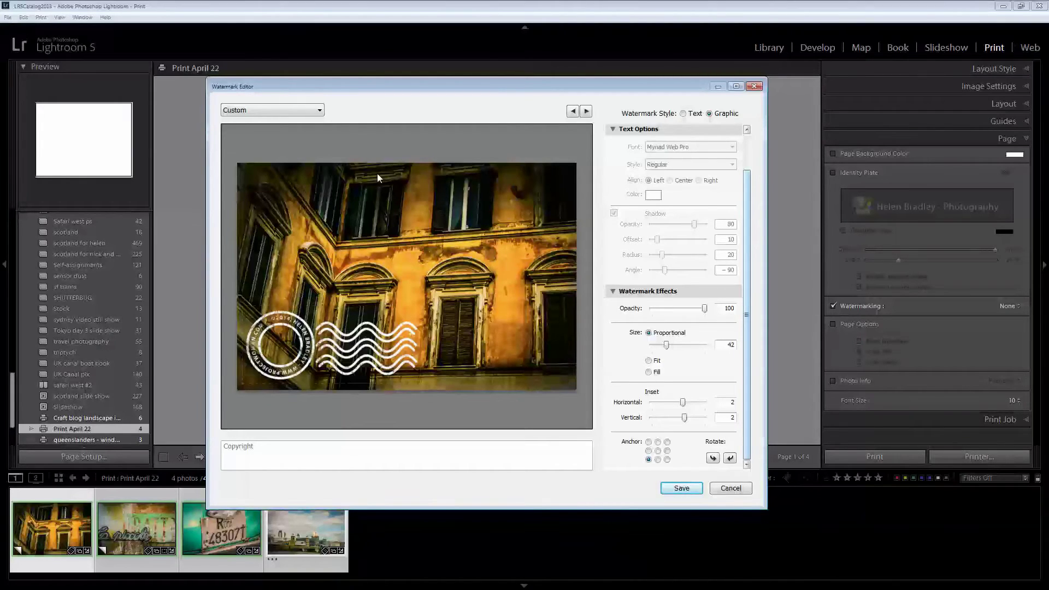
Save the watermark settings as preset 'hb-white-2014-wm' and close the editor with Done.
click(319, 111)
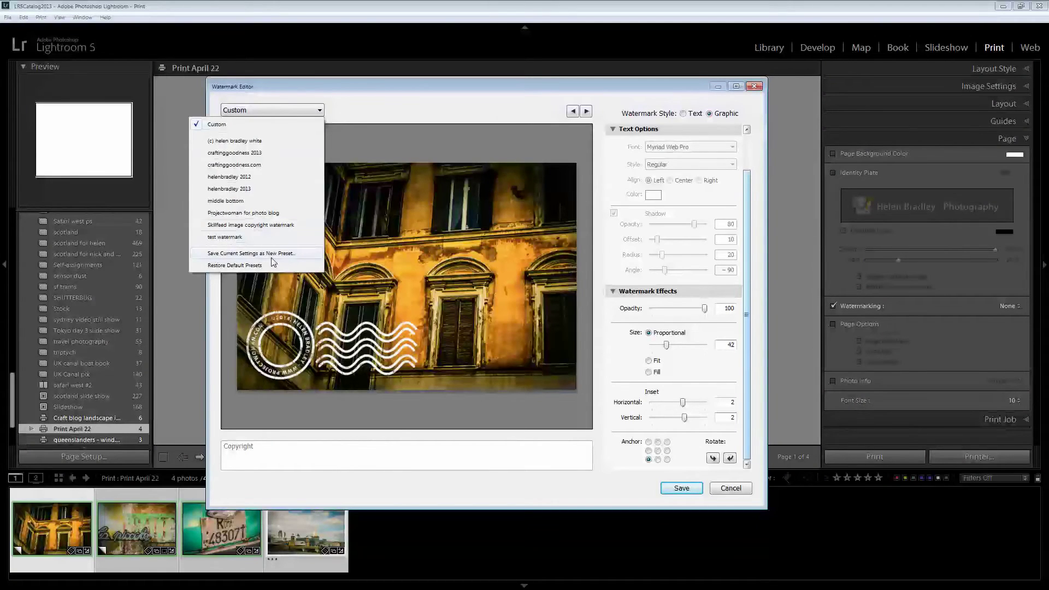
click(294, 255)
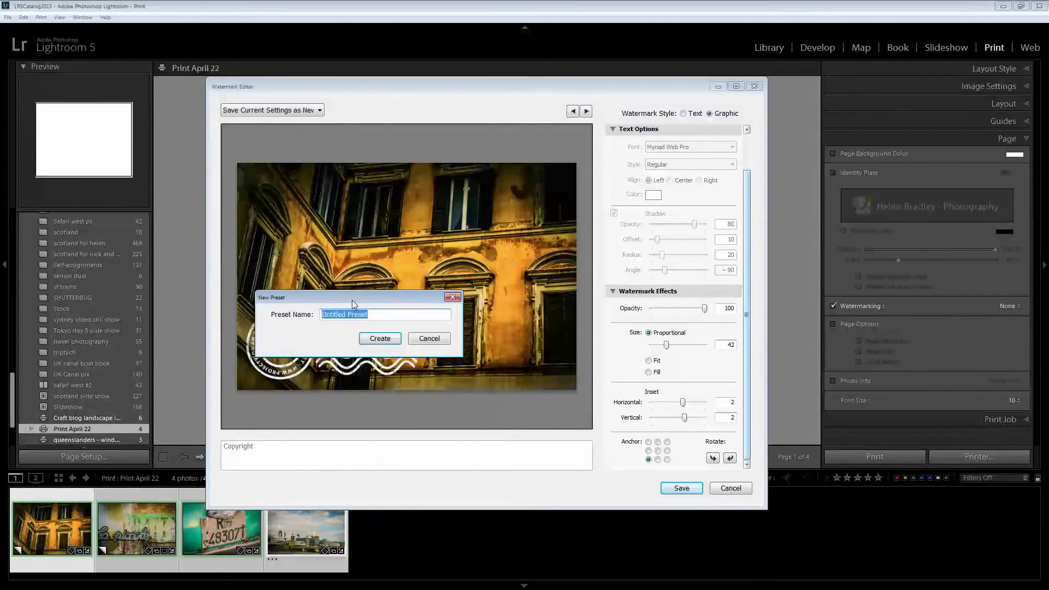
text(hb-wh)
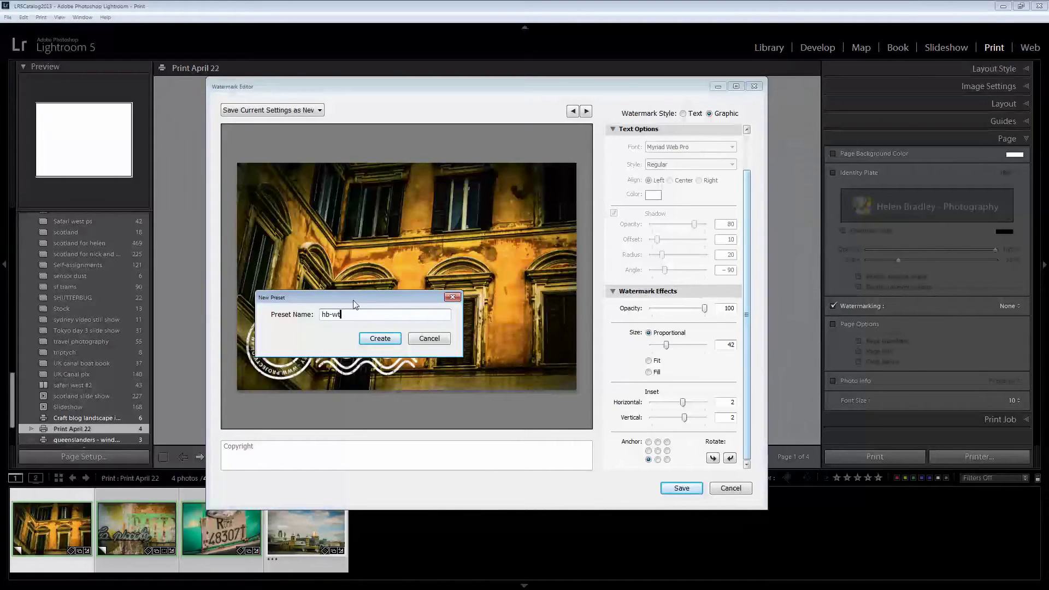
text(ite-2014-wm)
click(378, 339)
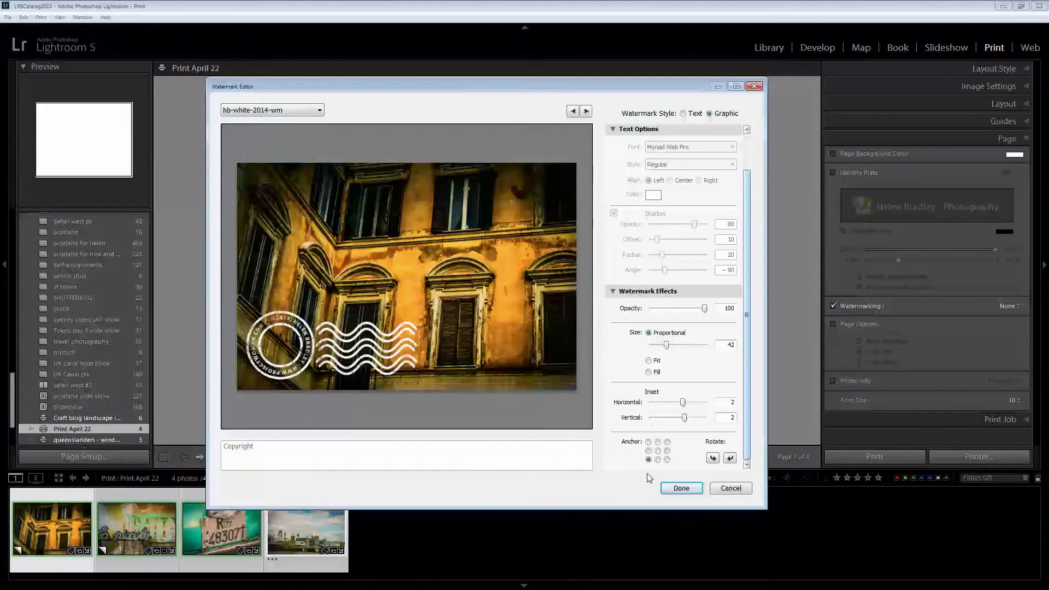
click(680, 487)
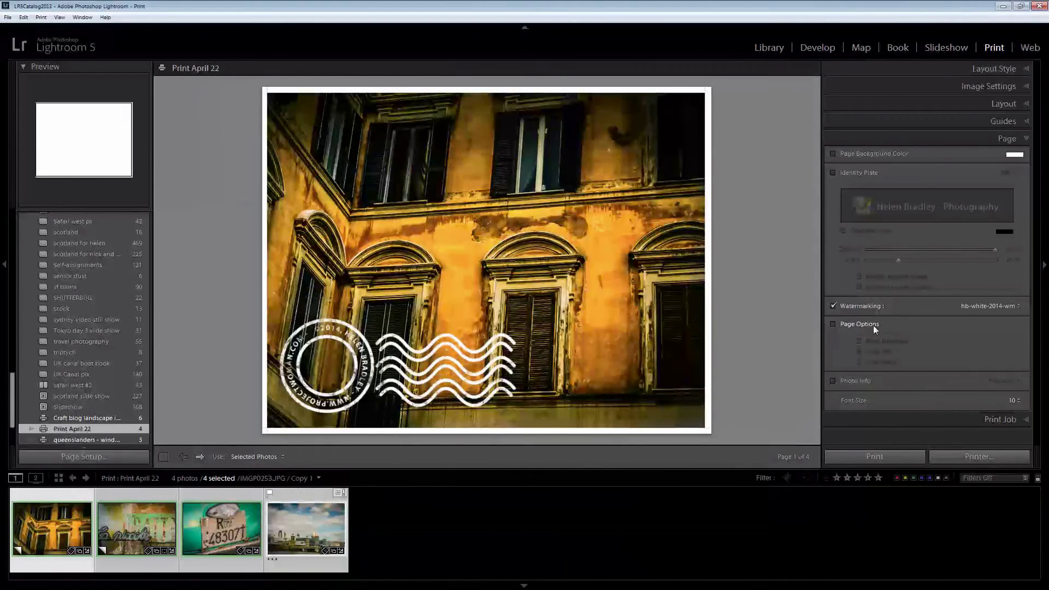
click(1010, 307)
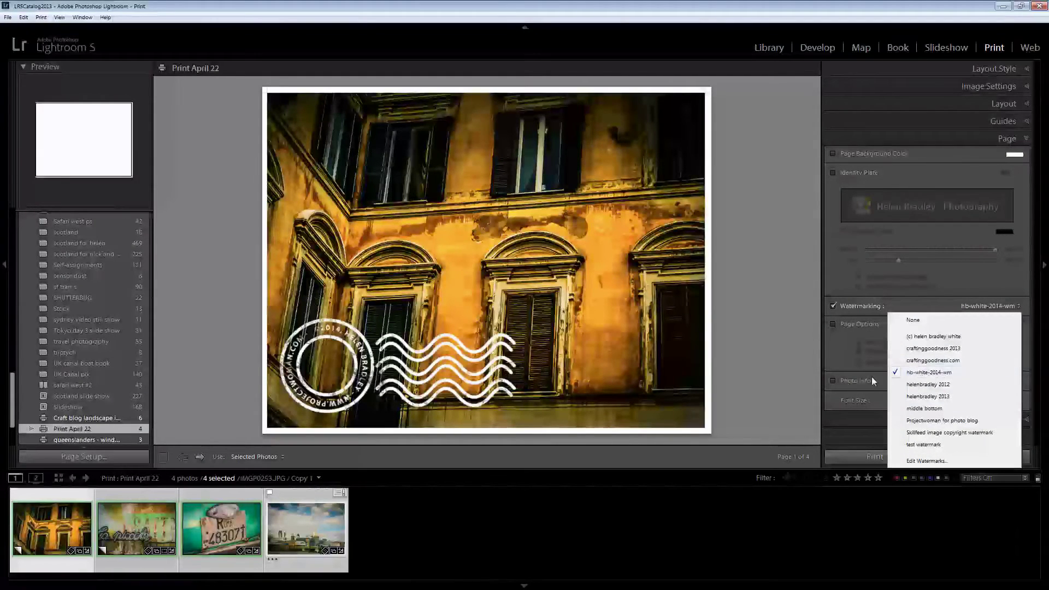
click(756, 379)
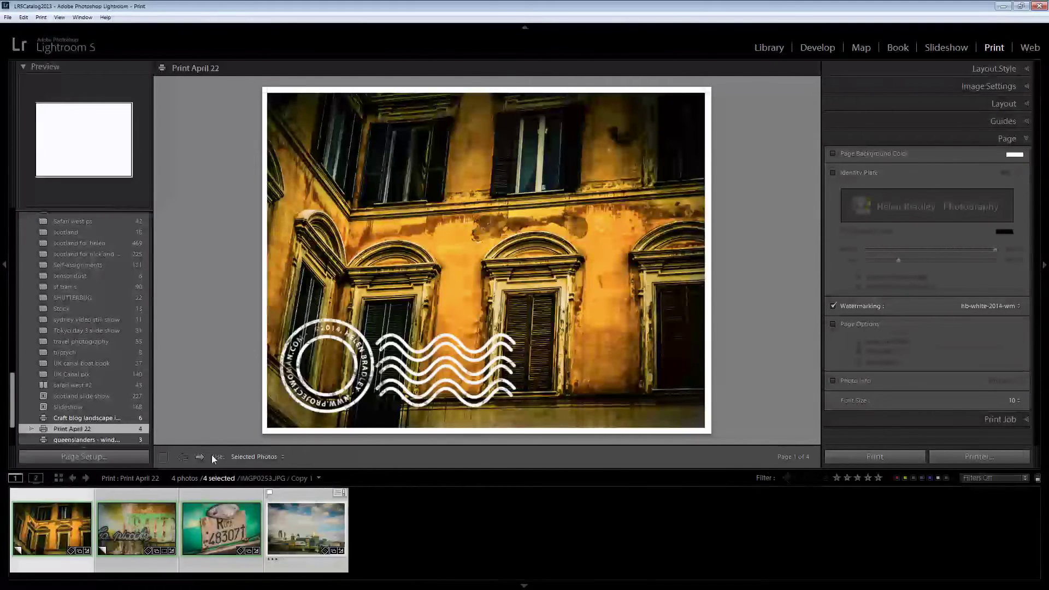
click(198, 460)
click(198, 460)
click(197, 460)
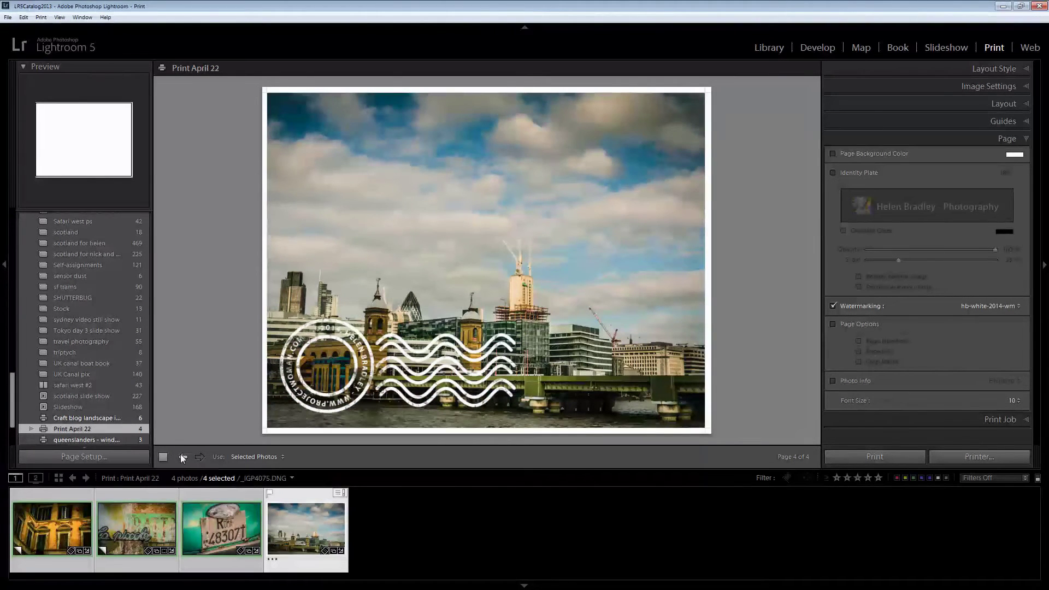
click(182, 456)
click(182, 457)
click(182, 456)
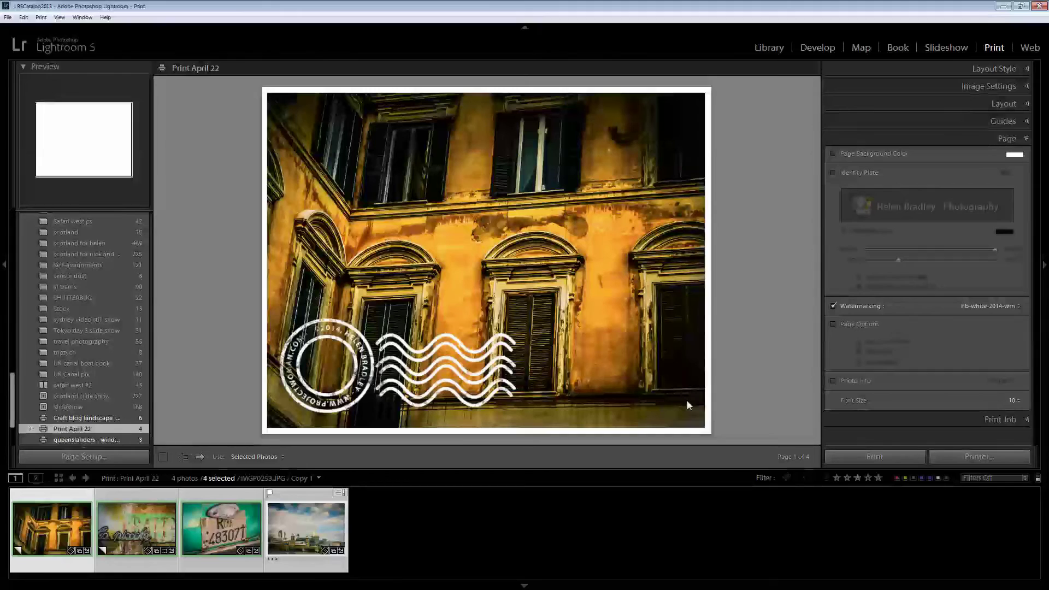
Open the Export dialog for the photos from the Library module's right-click menu.
click(768, 47)
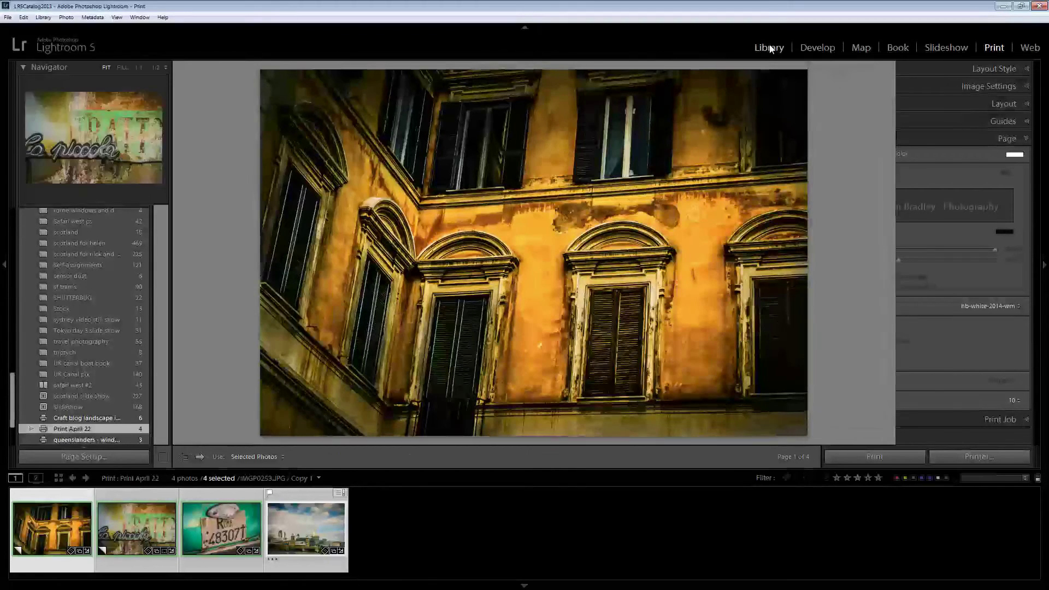
right_click(416, 270)
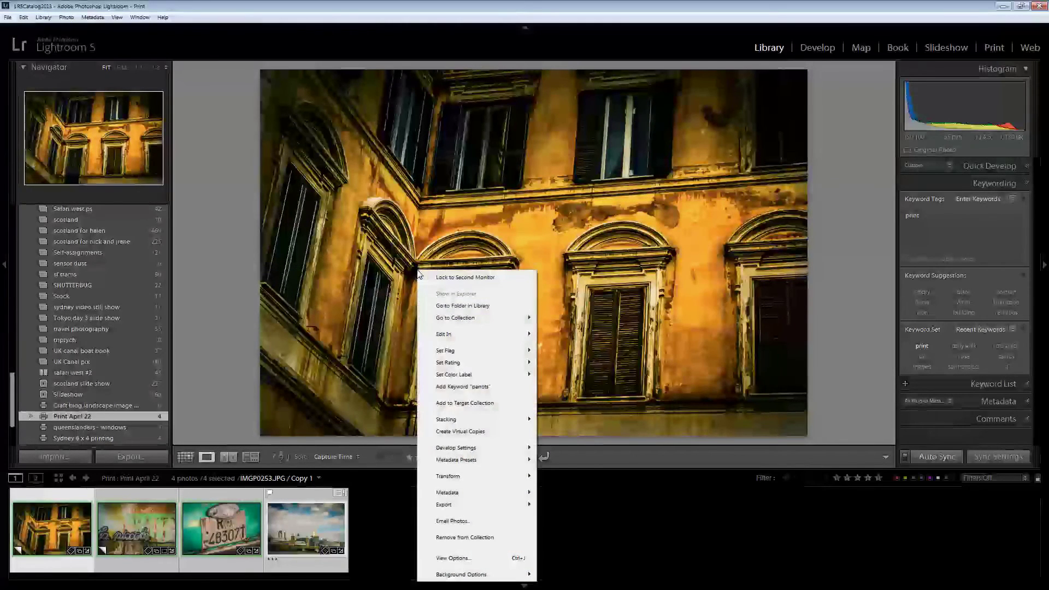
mouse_move(447, 506)
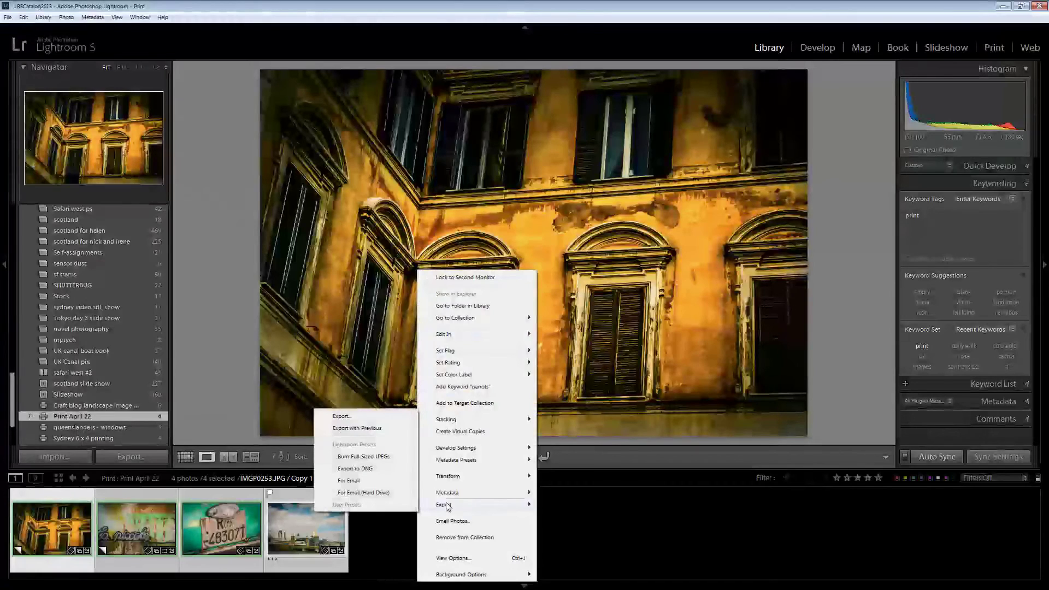
click(343, 417)
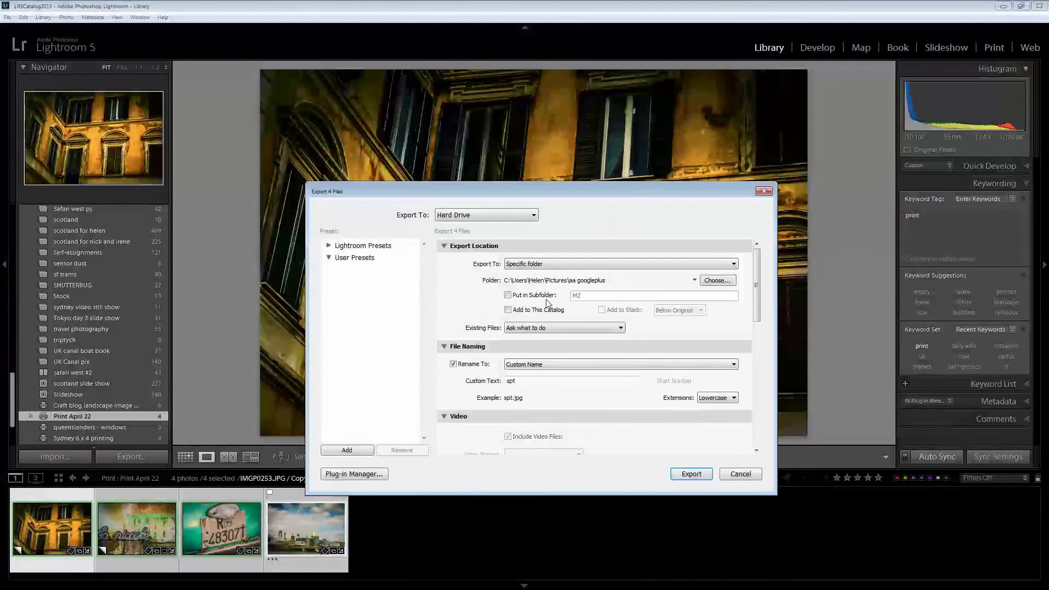
Enable Watermark in the Export dialog and choose the hb-white-2014-wm preset.
drag(757, 283, 753, 400)
click(453, 405)
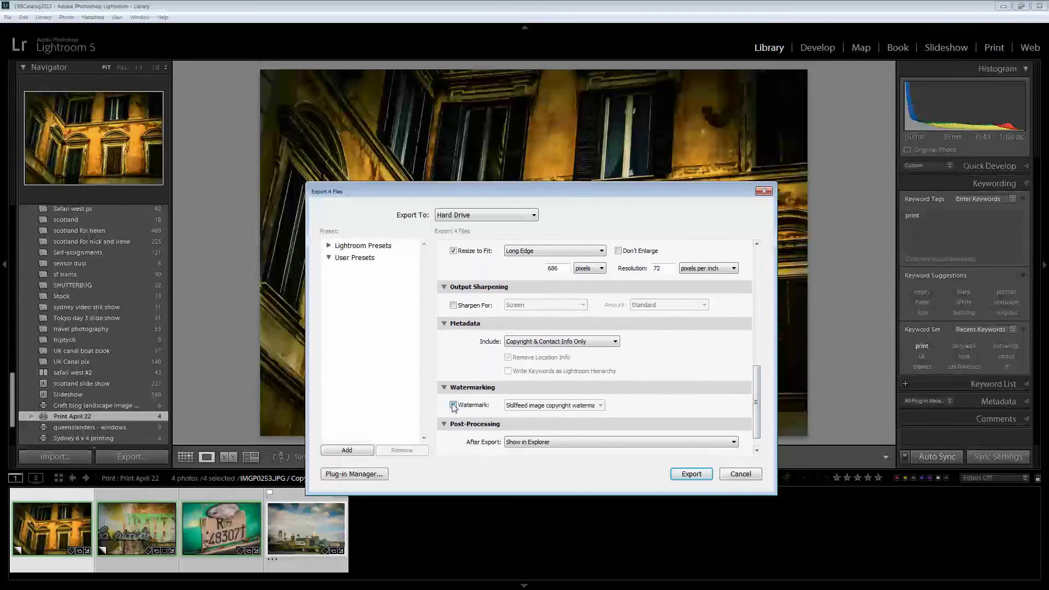
click(563, 408)
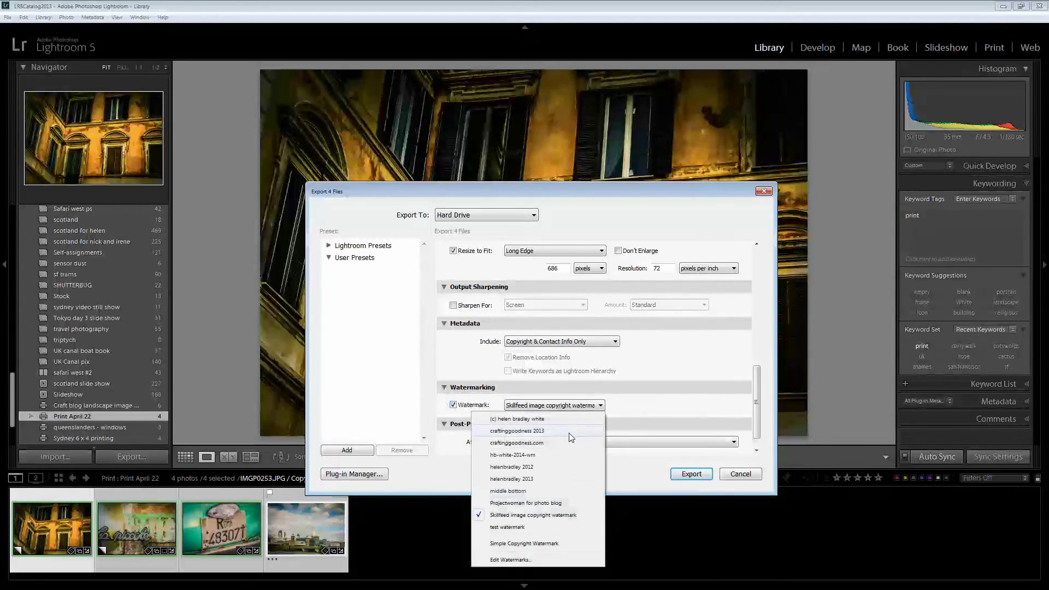
click(508, 455)
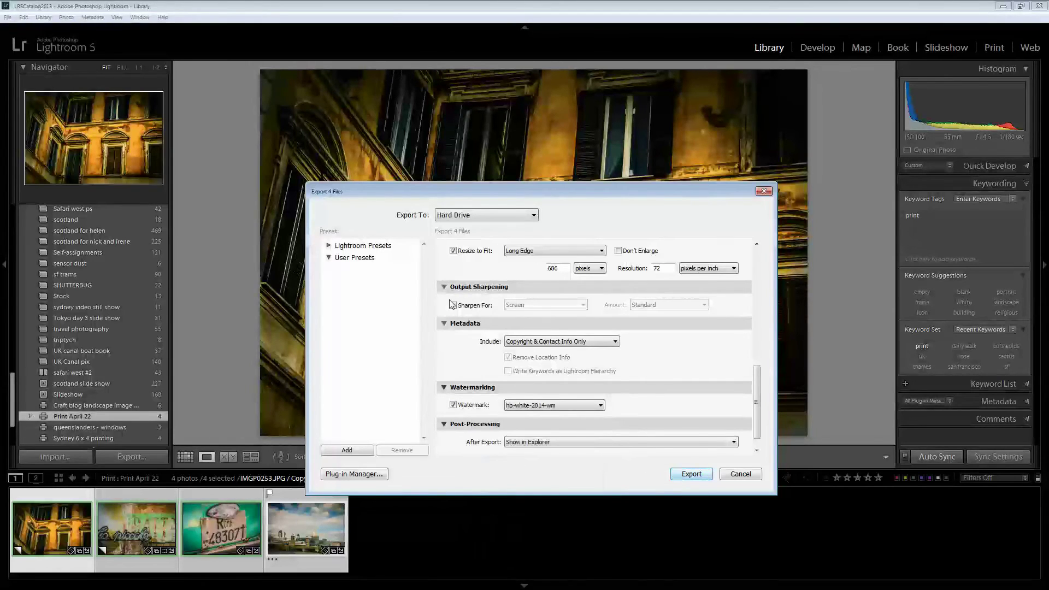
drag(466, 189, 579, 106)
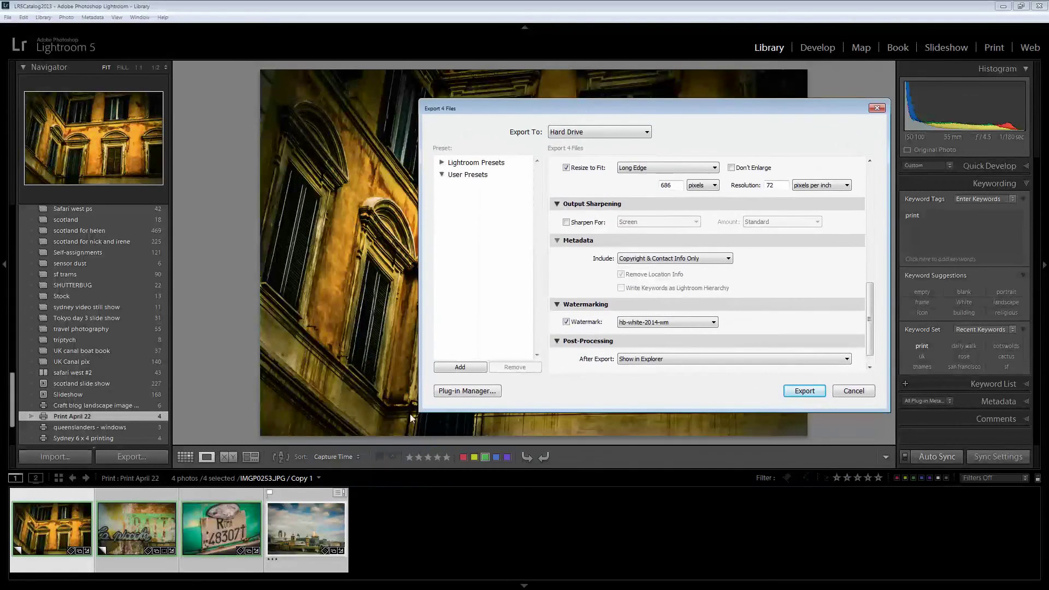